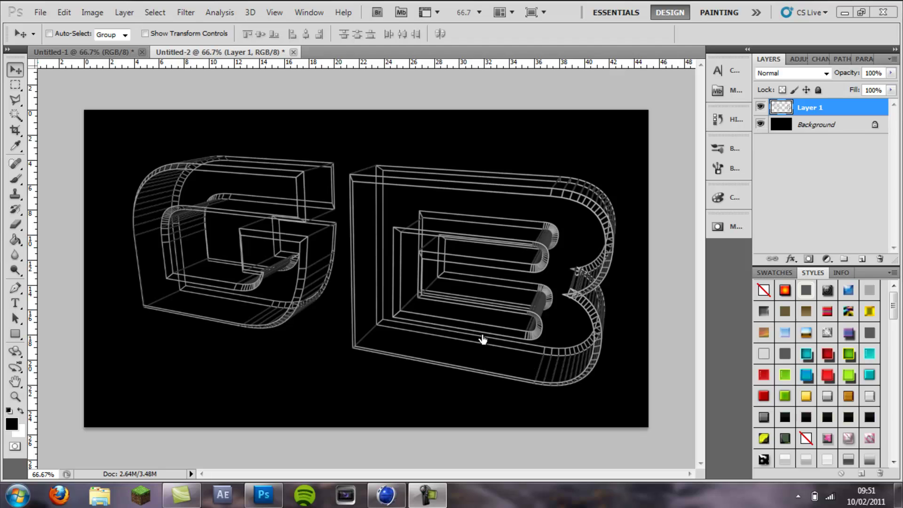
Switch to the Untitled-1 document to view the finished blue GB render
click(91, 50)
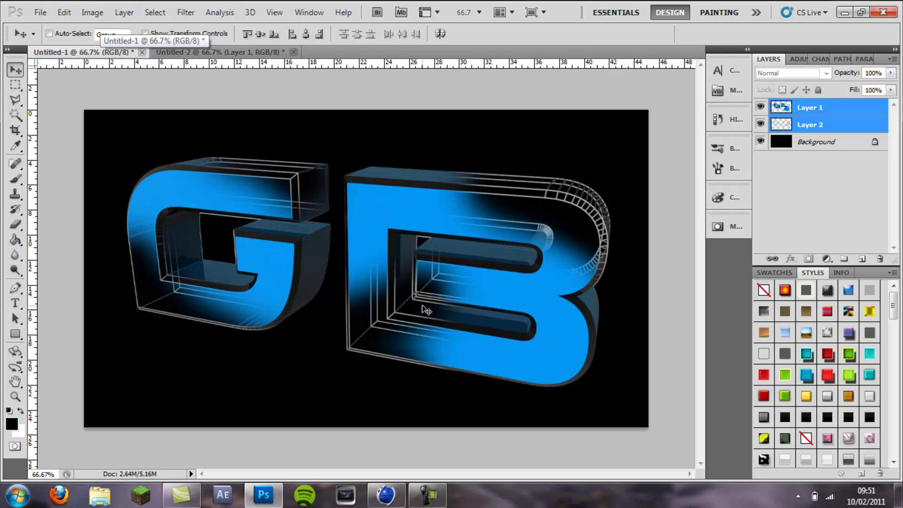
In Cinema 4D, add a MoGraph Text Object and change its text to GB
click(386, 495)
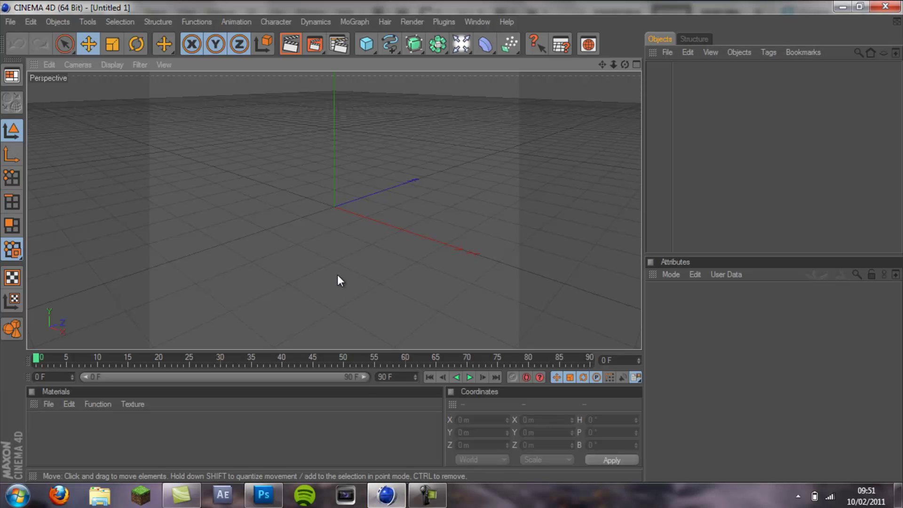
click(356, 21)
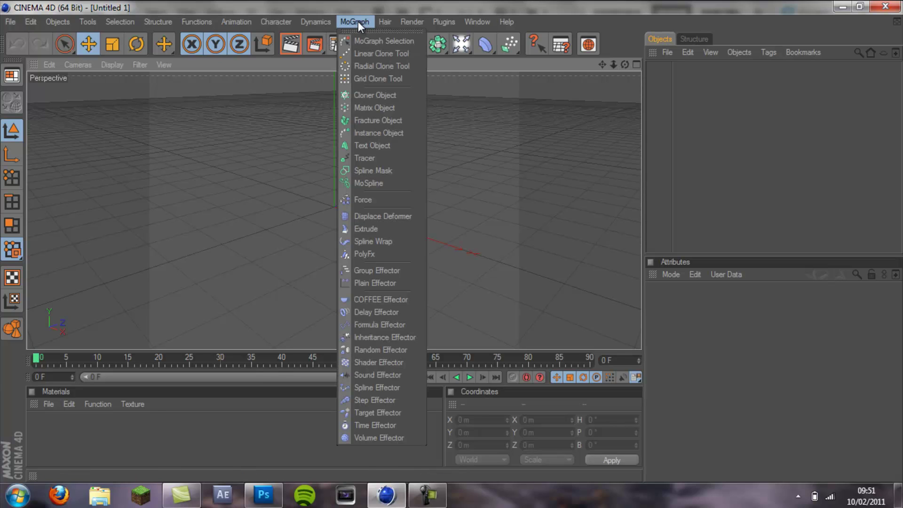
click(383, 143)
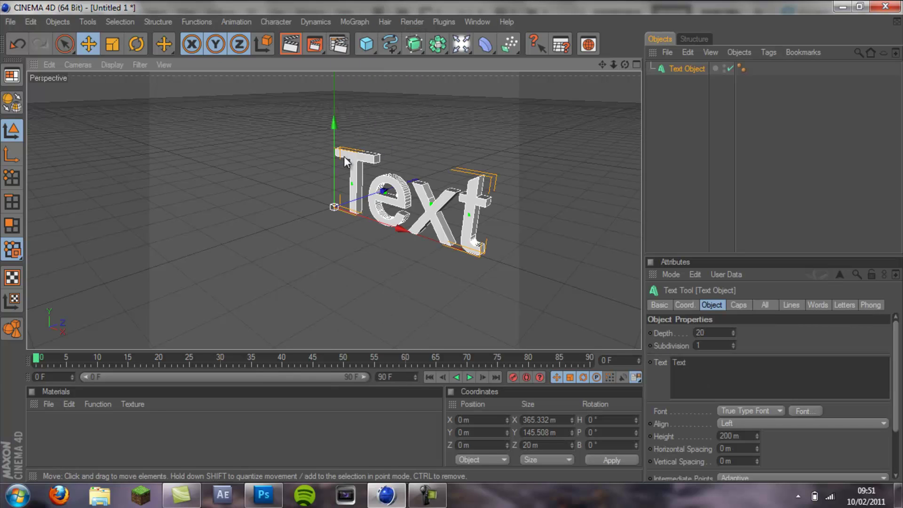
double_click(707, 370)
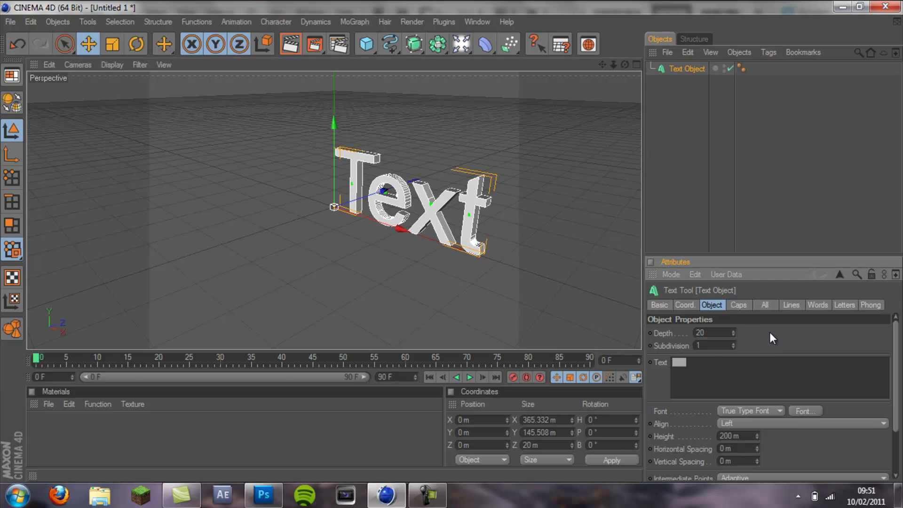
key(Caps_Lock)
text(GB)
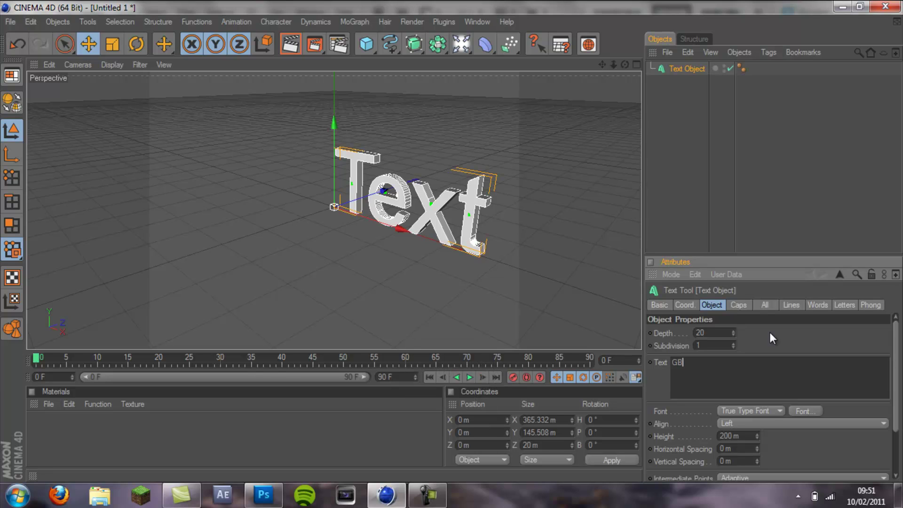
key(Caps_Lock)
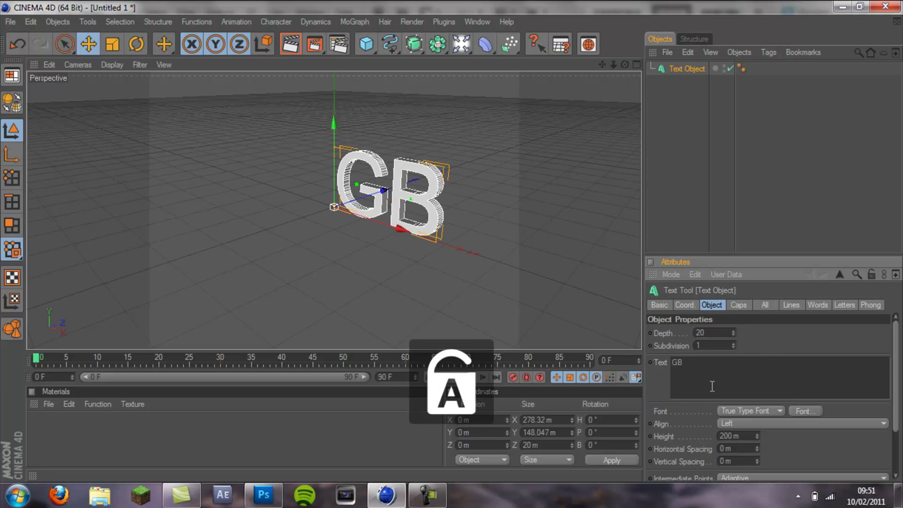
Pick Xirod as the font for the GB text
double_click(677, 362)
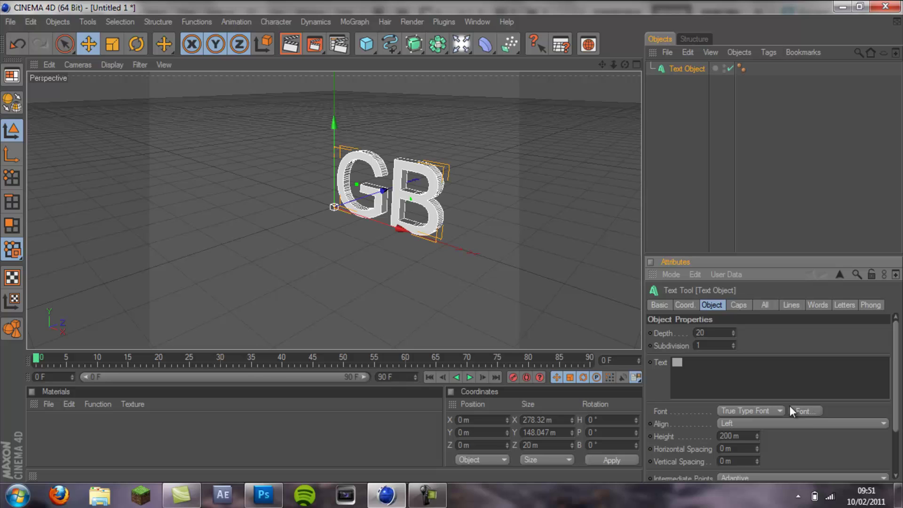
click(811, 408)
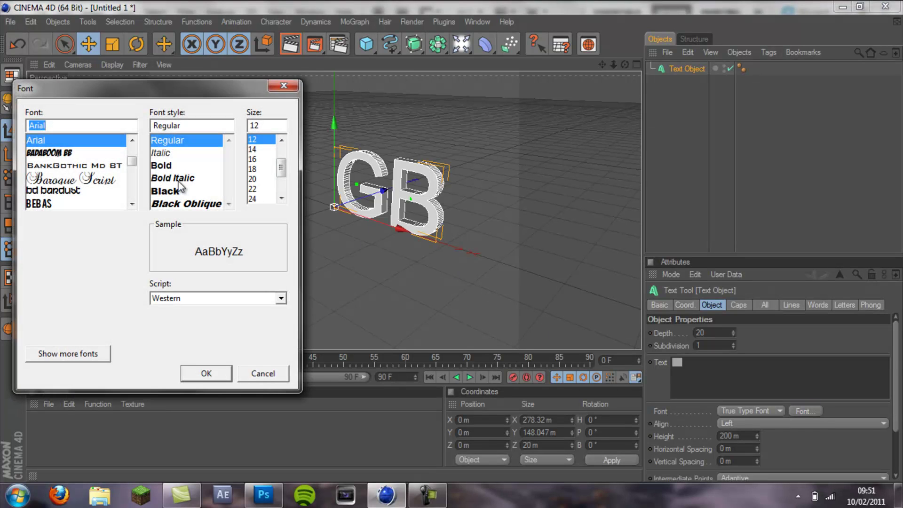
drag(134, 174, 132, 197)
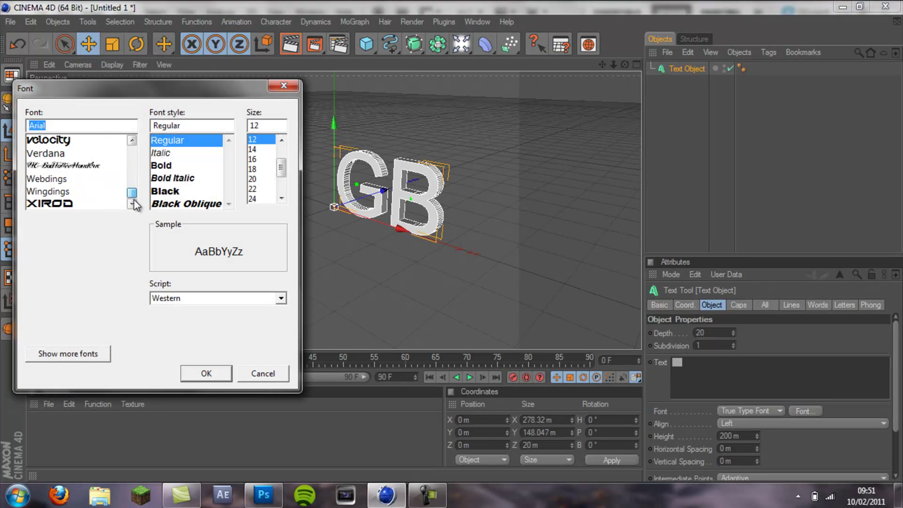
click(57, 204)
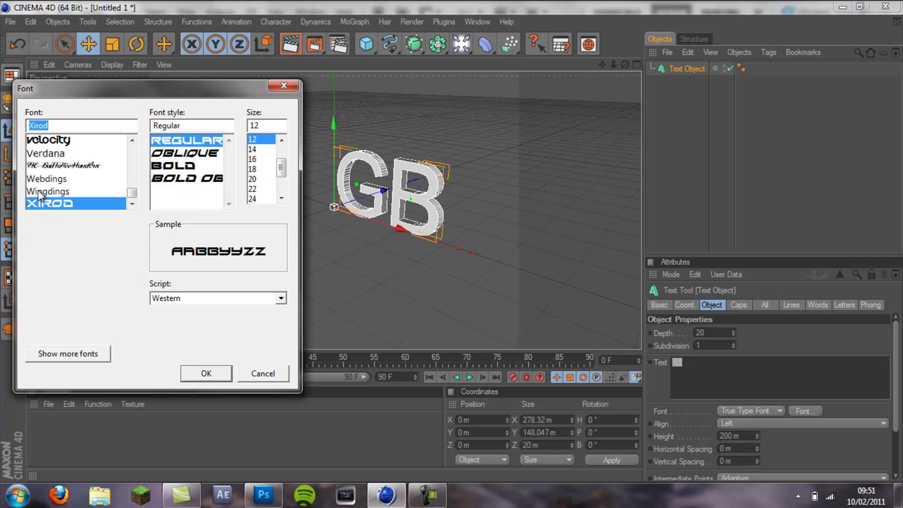
Confirm the Xirod font and set the text's extrusion depth to 45
click(219, 372)
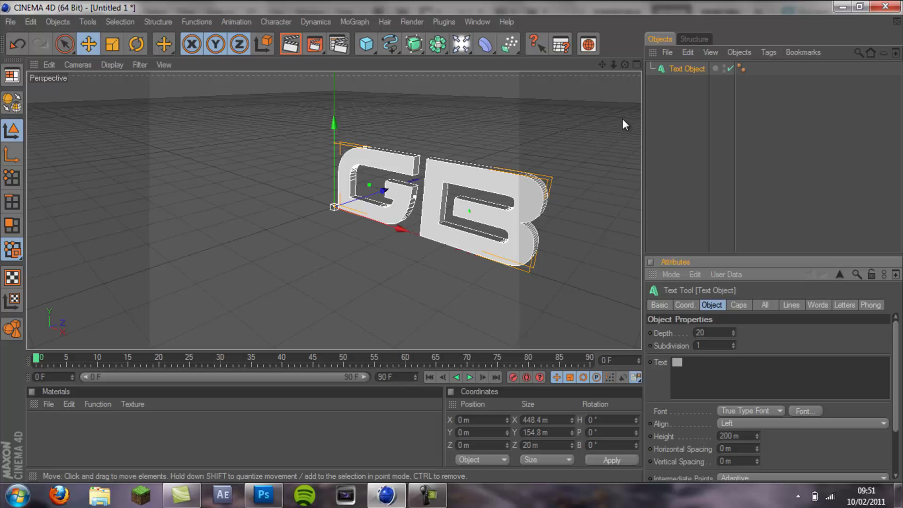
drag(624, 65, 463, 249)
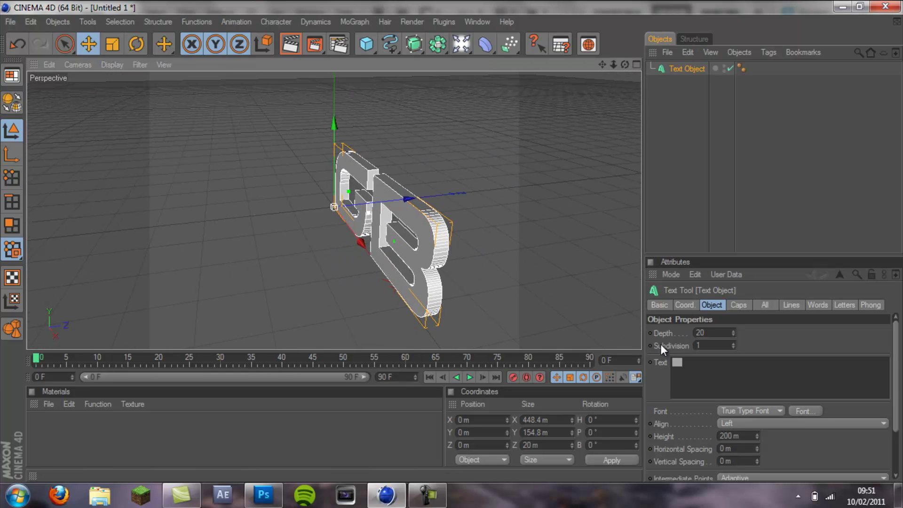
drag(735, 334, 733, 332)
drag(625, 64, 434, 241)
click(734, 335)
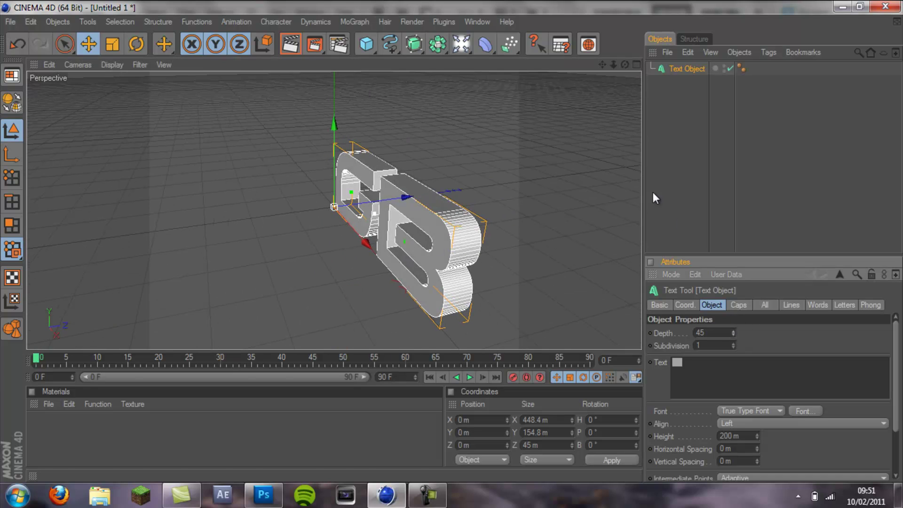
drag(625, 64, 458, 242)
Give both start and end a Fillet Cap and set horizontal spacing to 30 m
click(738, 304)
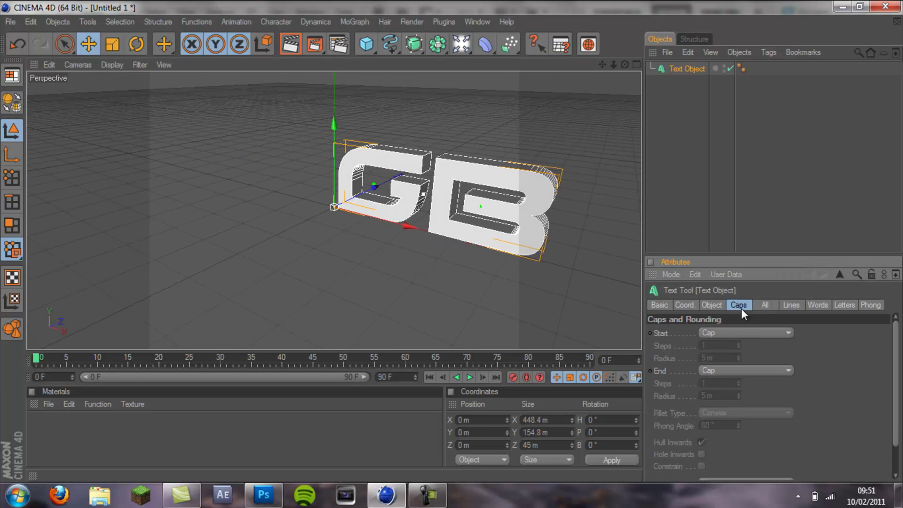
click(737, 329)
click(723, 382)
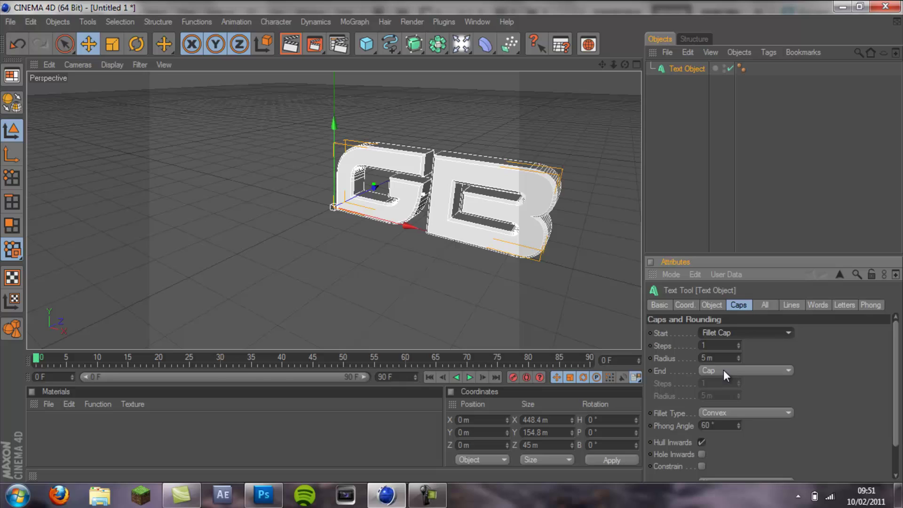
click(724, 370)
click(725, 421)
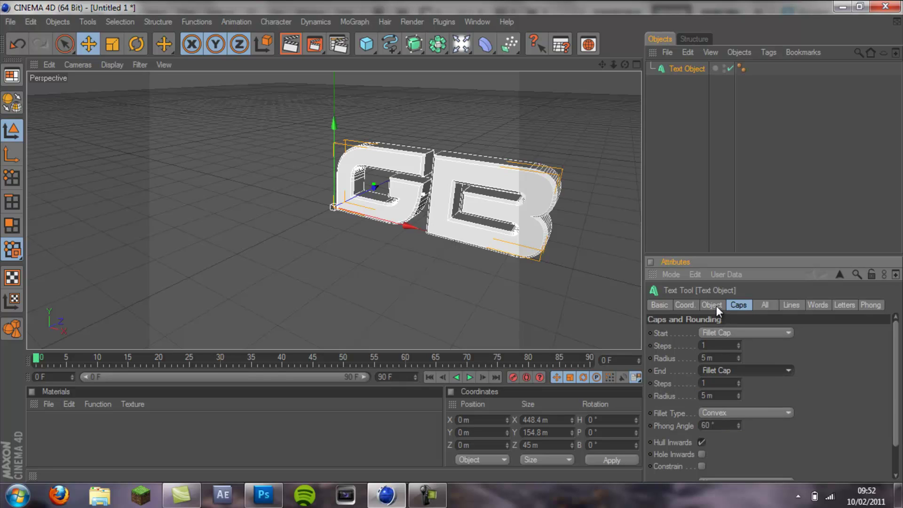
click(715, 305)
click(743, 306)
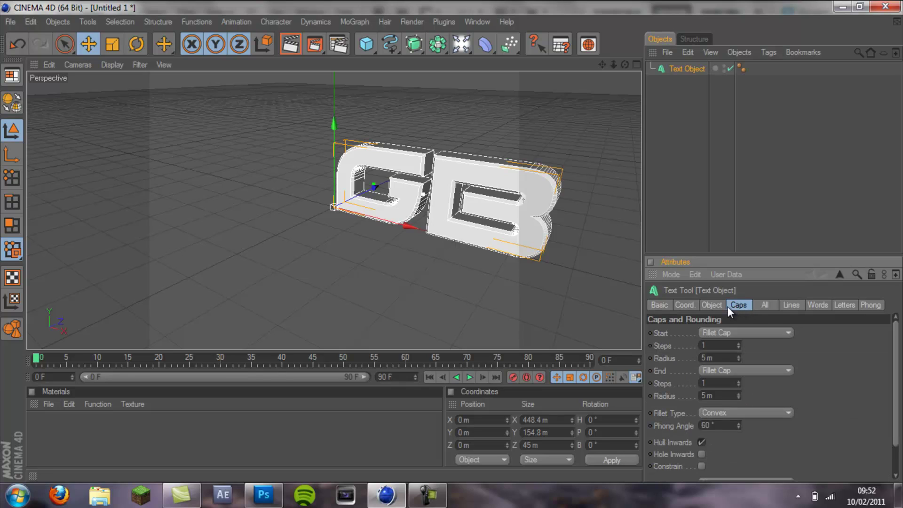
click(720, 306)
click(739, 305)
click(721, 305)
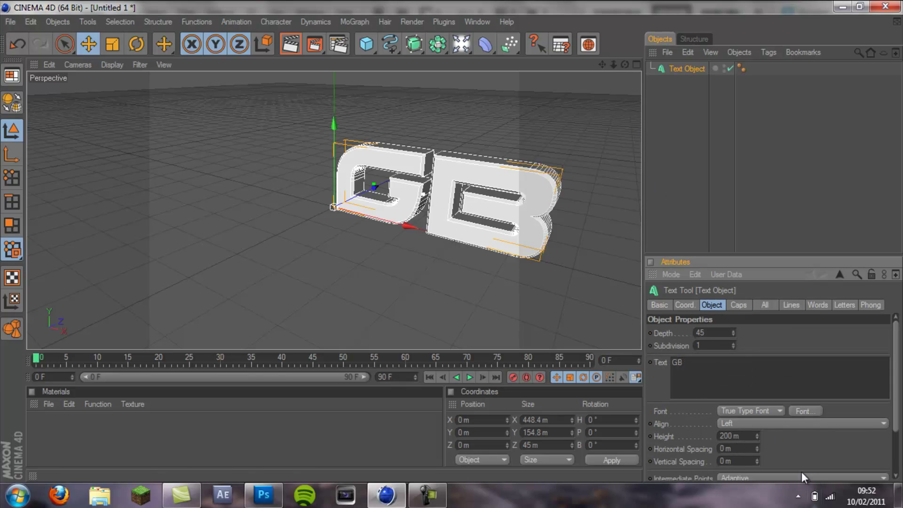
drag(757, 447, 758, 450)
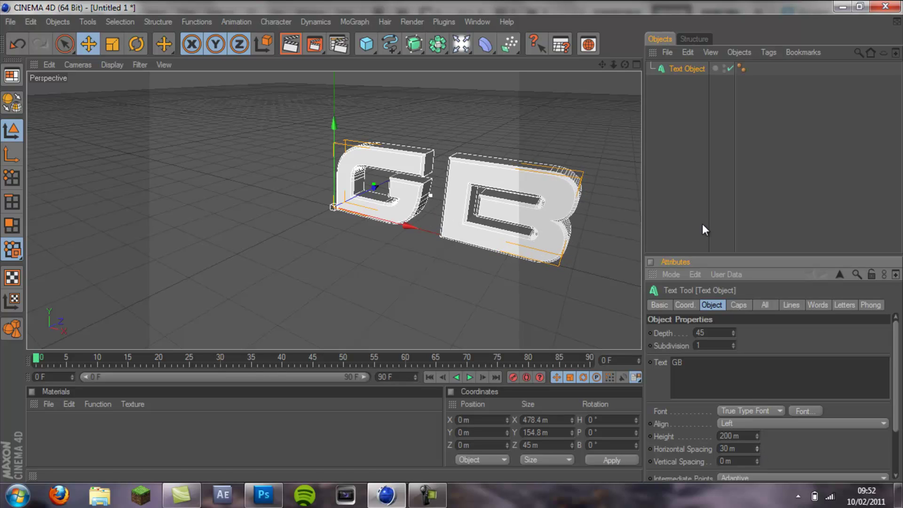
drag(614, 65, 143, 380)
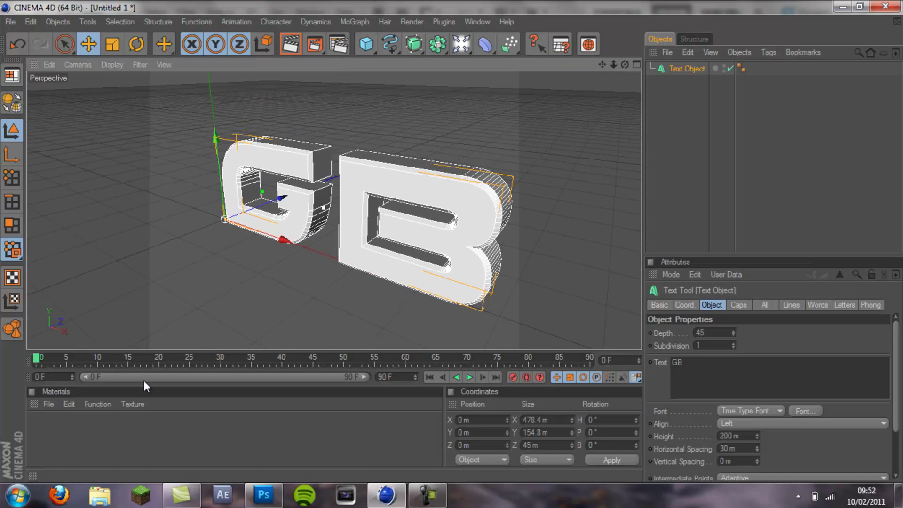
Create a new material and set its colour to pure red (255,0,0)
double_click(32, 415)
double_click(30, 417)
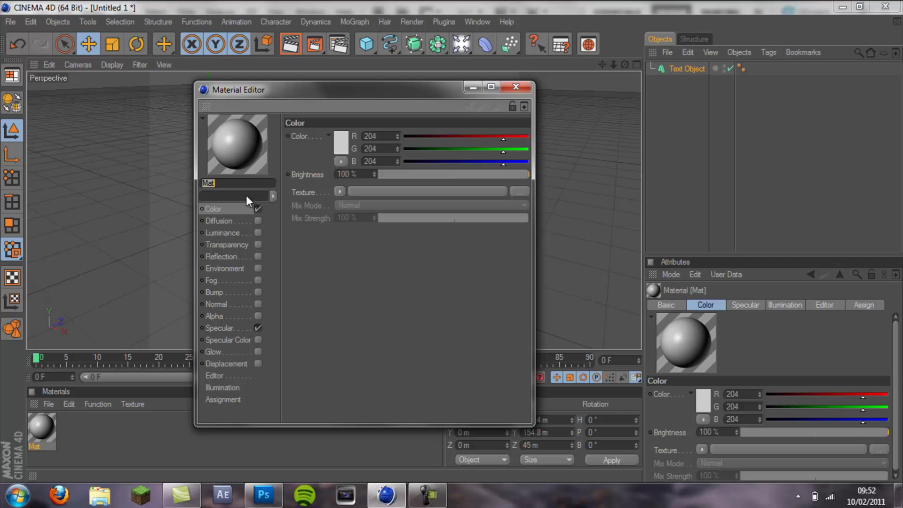
click(341, 143)
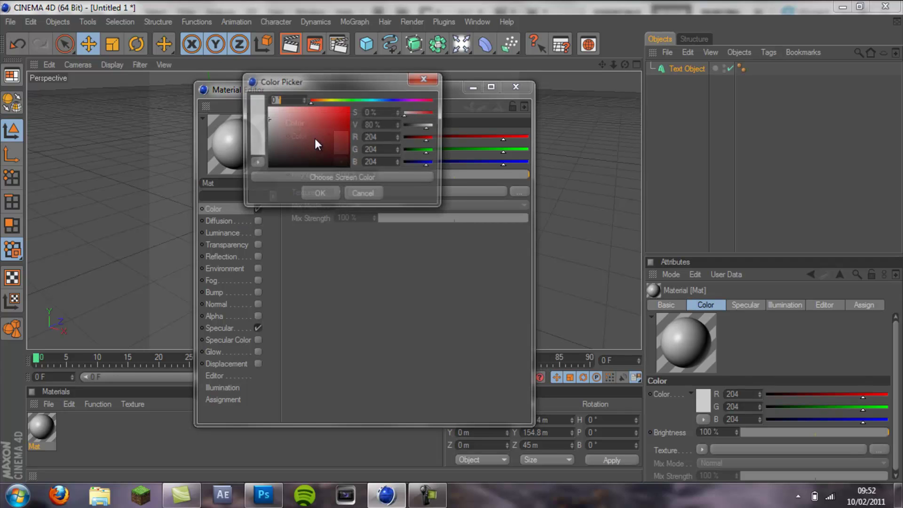
click(363, 101)
mouse_move(363, 100)
mouse_down()
mouse_move(384, 100)
mouse_move(326, 103)
mouse_move(366, 111)
mouse_move(365, 101)
mouse_move(301, 106)
mouse_move(321, 114)
mouse_move(382, 91)
mouse_up()
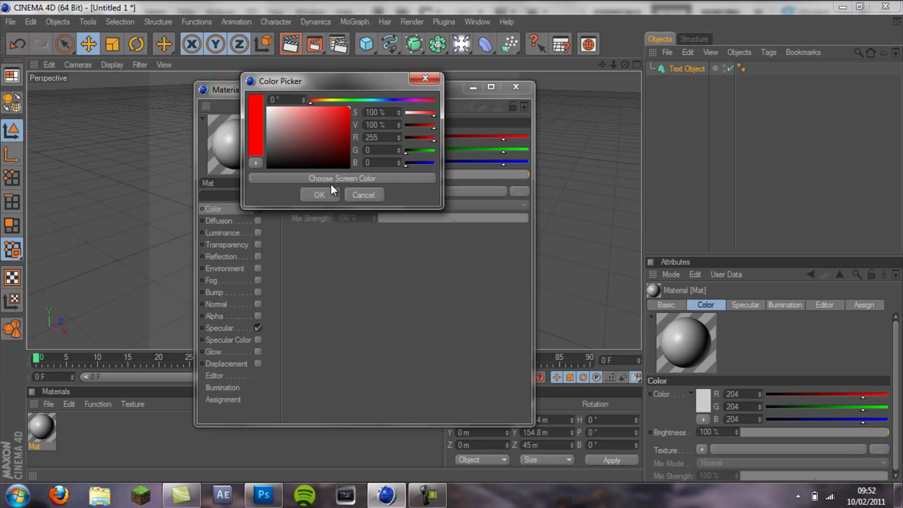
click(323, 197)
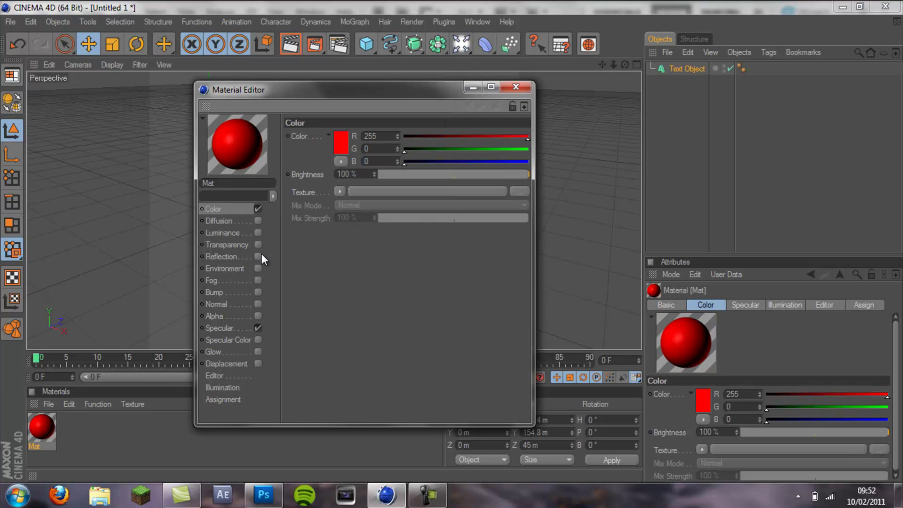
Enable Fresnel reflection on it with 0% brightness and 40% mix strength
click(259, 256)
click(344, 205)
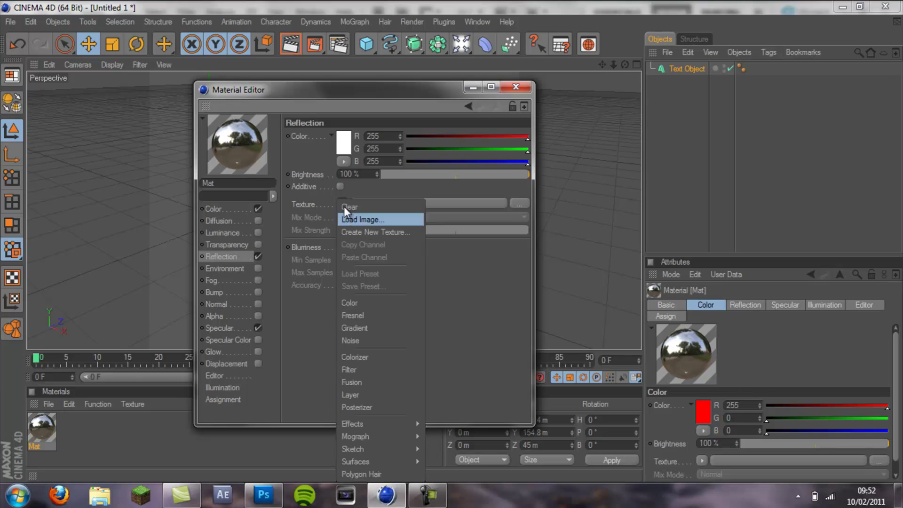
click(365, 314)
drag(462, 178, 368, 171)
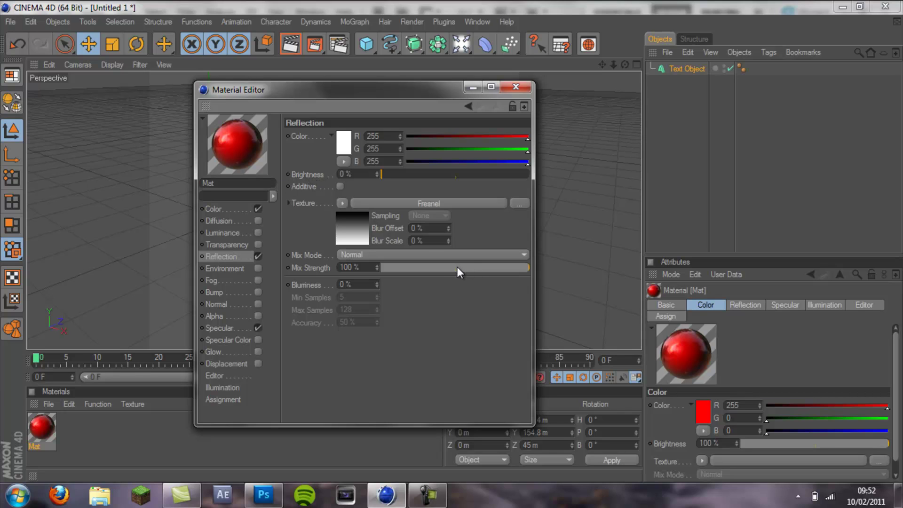
drag(447, 267, 441, 267)
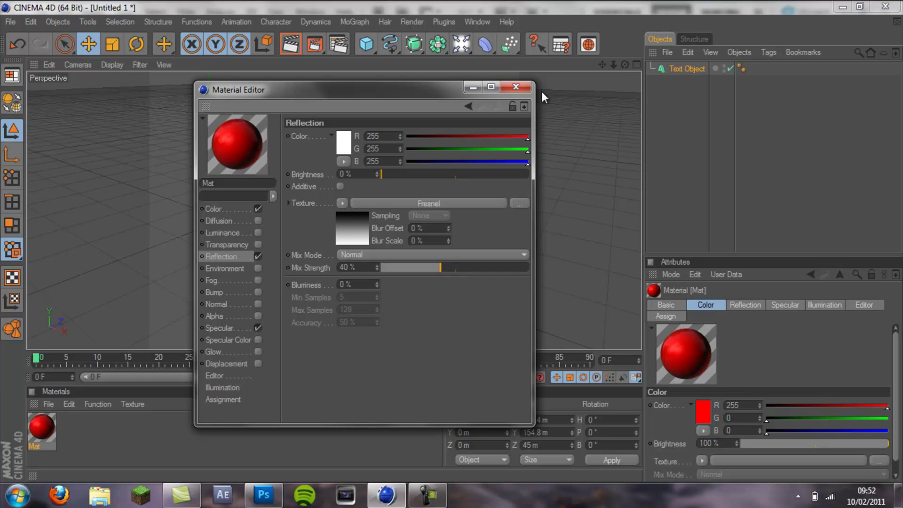
Create a second material, Mat.1, and set its colour to black (0,0,0)
click(517, 87)
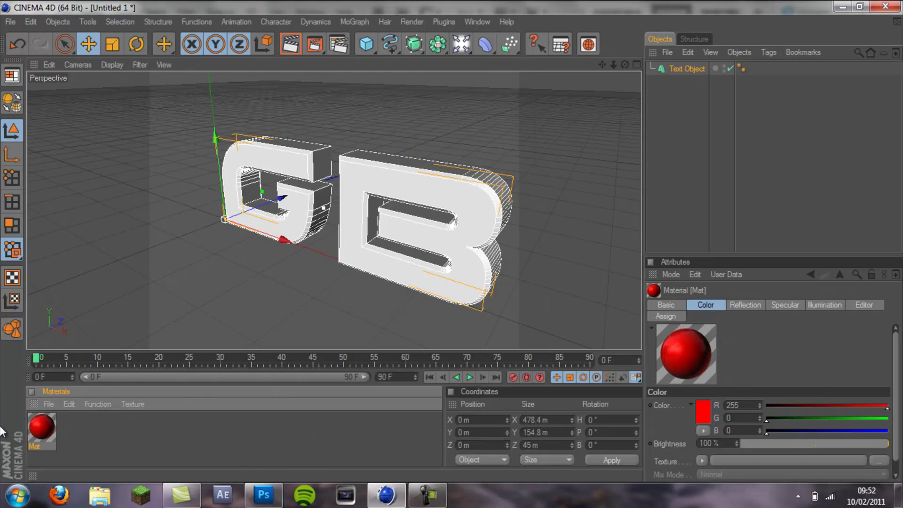
double_click(101, 421)
double_click(47, 427)
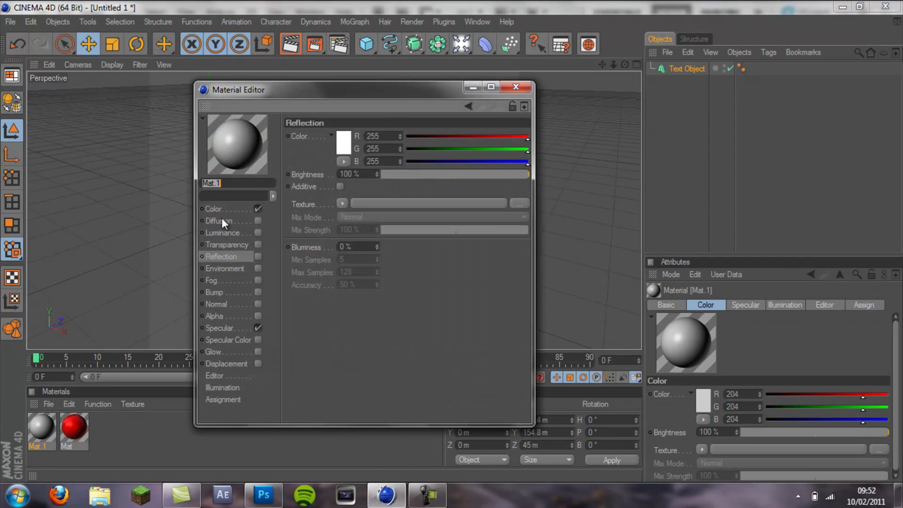
click(241, 208)
click(342, 145)
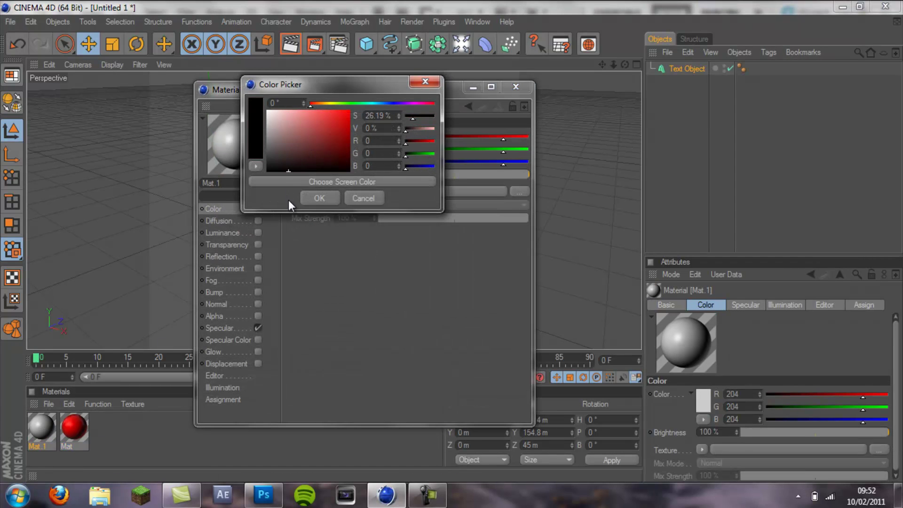
click(319, 198)
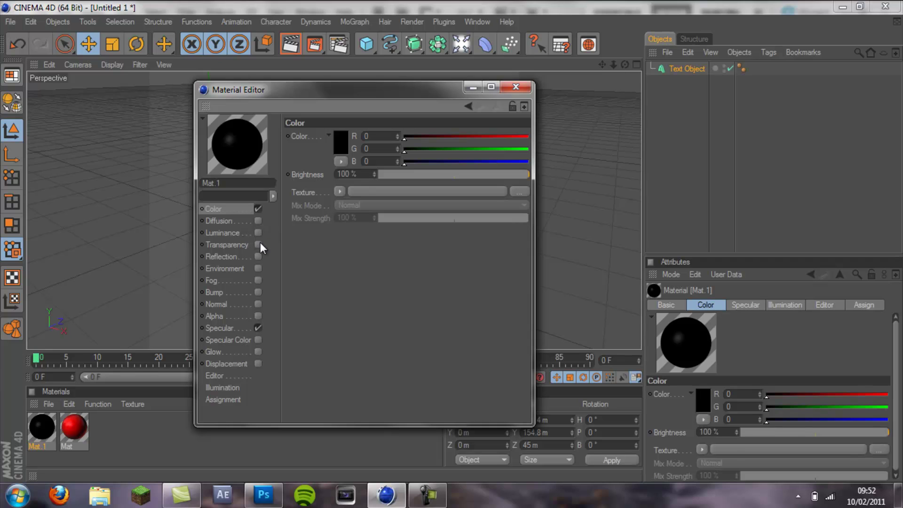
Turn on Mat.1's reflection with a Fresnel texture, 0% brightness, 40% mix strength
click(258, 256)
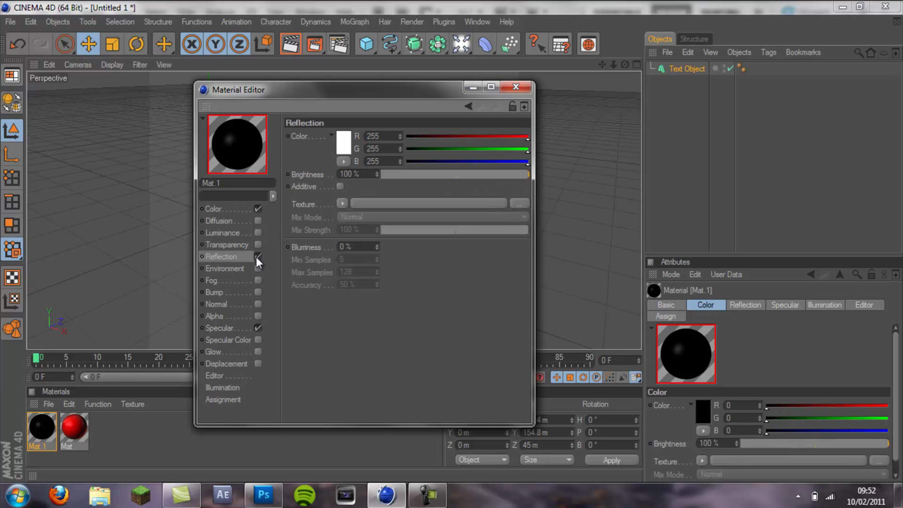
click(342, 205)
click(364, 316)
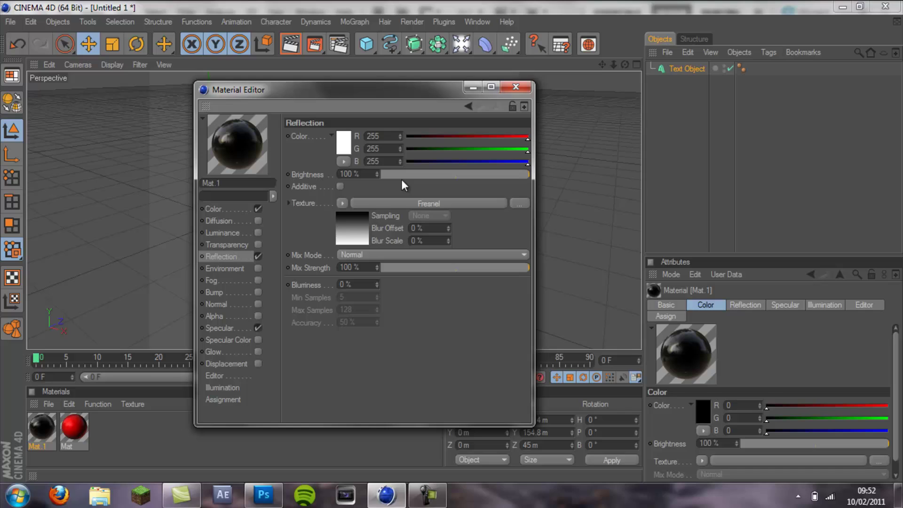
drag(405, 175, 379, 175)
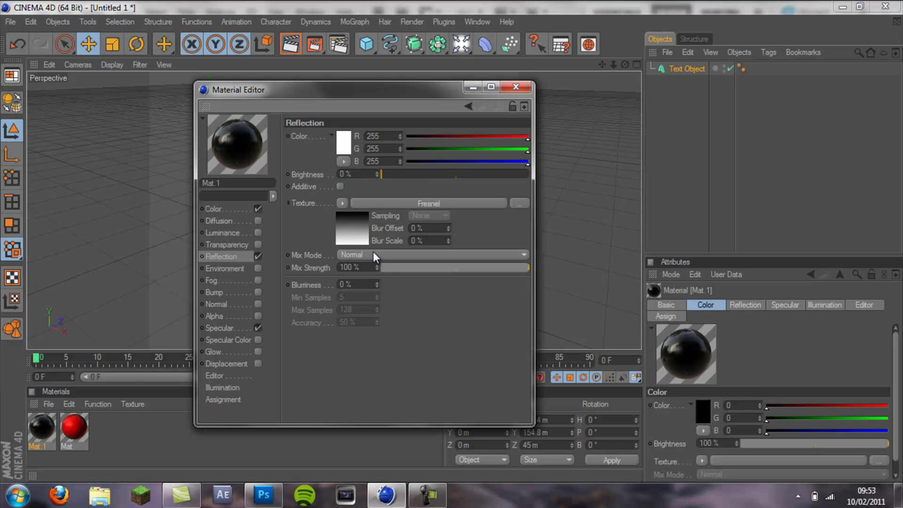
drag(450, 268, 441, 268)
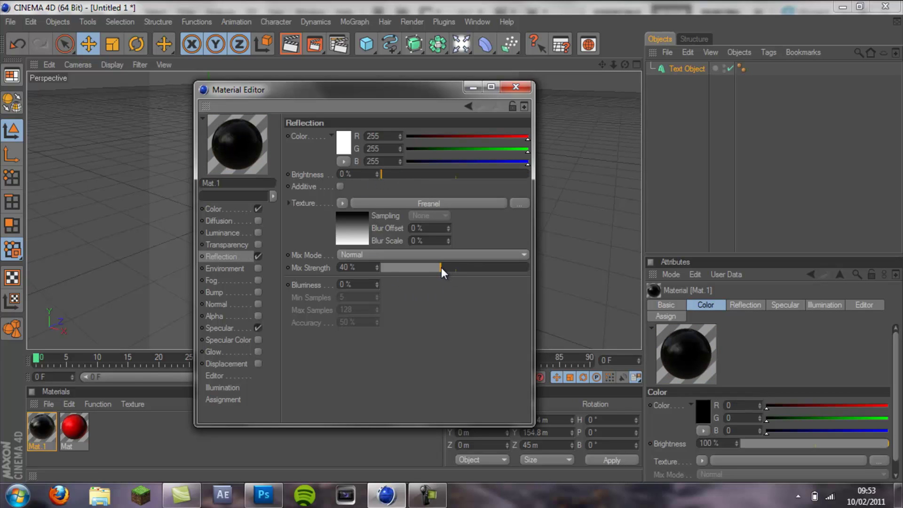
Apply the red Mat and then Mat.1 to the GB text object
click(516, 87)
drag(72, 425, 289, 177)
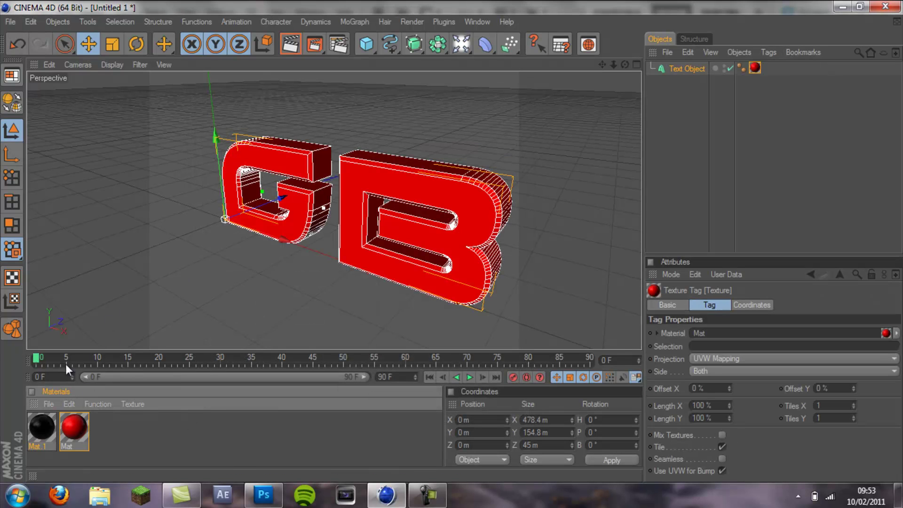
drag(42, 431, 292, 167)
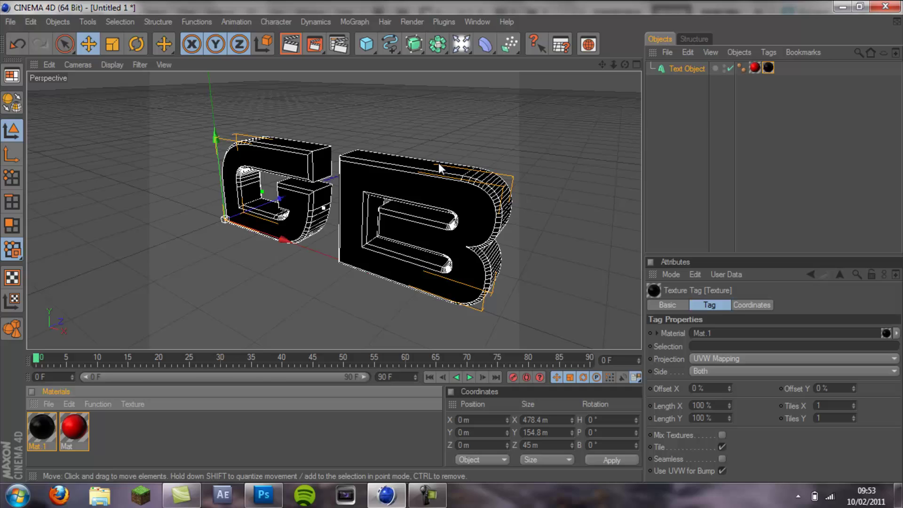
Limit the Mat.1 texture tag to selection R1 and test-render the result
click(766, 67)
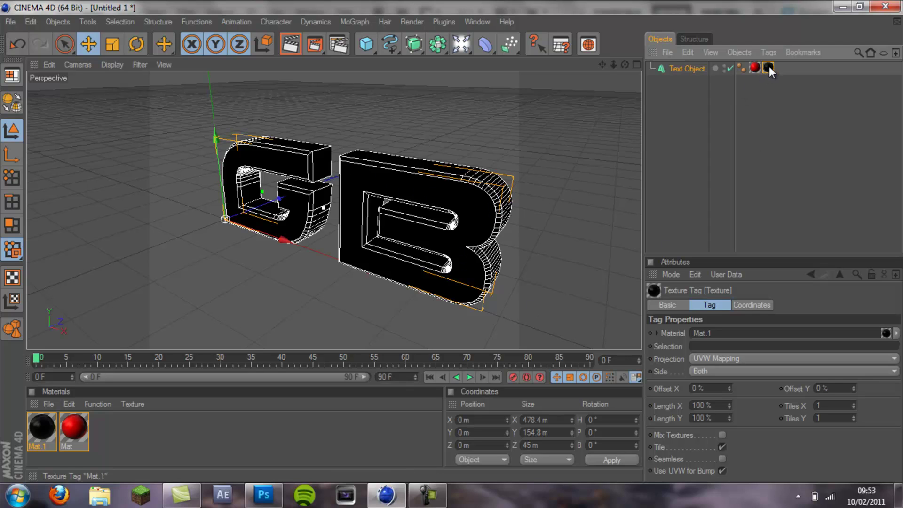
click(719, 347)
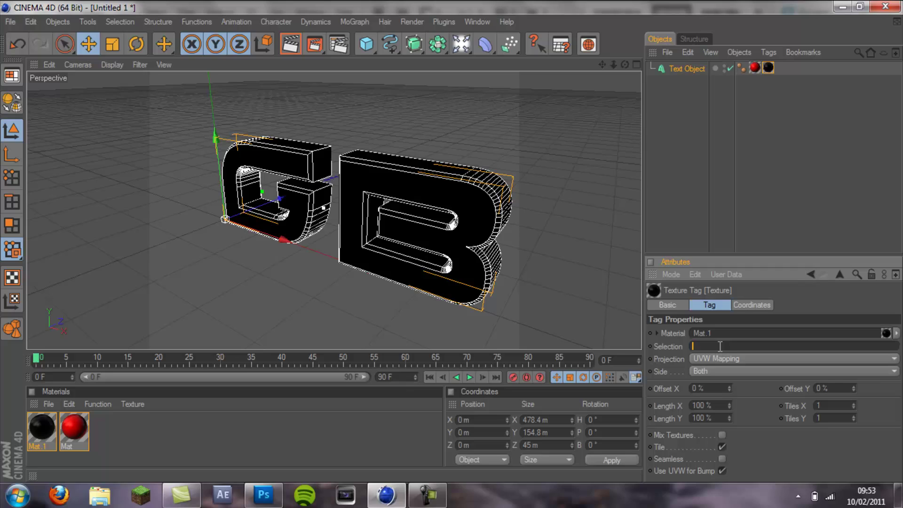
key(Caps_Lock)
key(Caps_Lock)
key(Return)
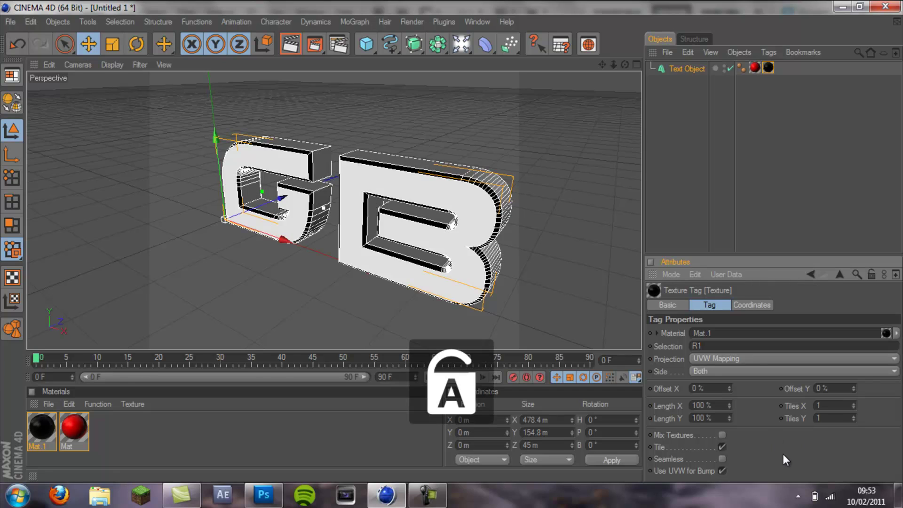
click(290, 45)
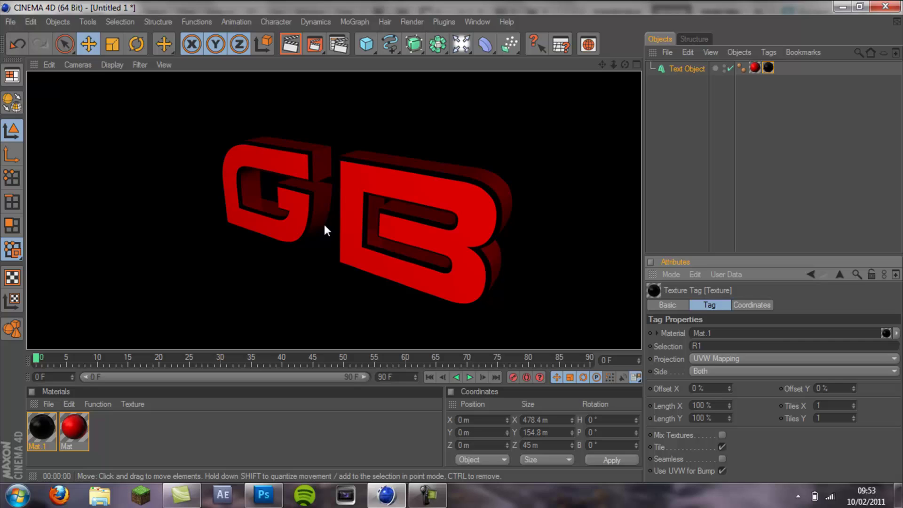
click(738, 177)
Add a Sky object, test-render, move the camera closer to GB, and open Render Settings
click(461, 44)
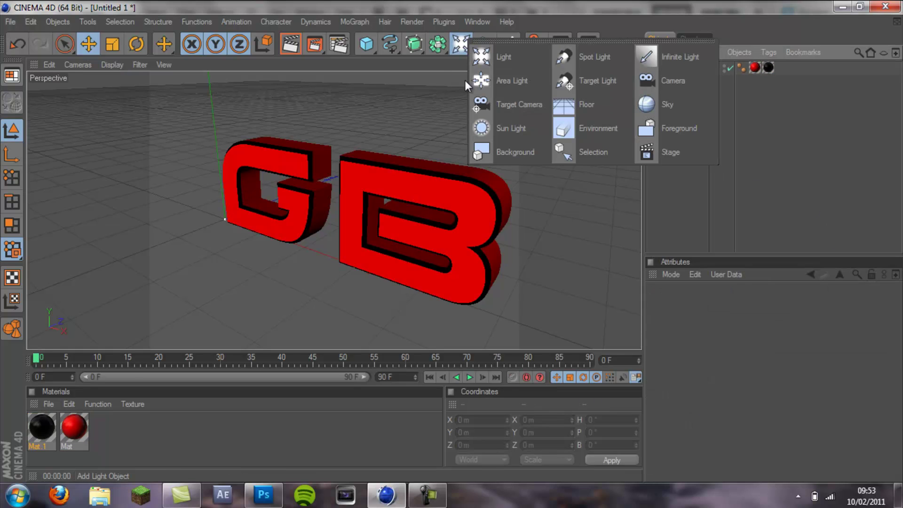
click(677, 101)
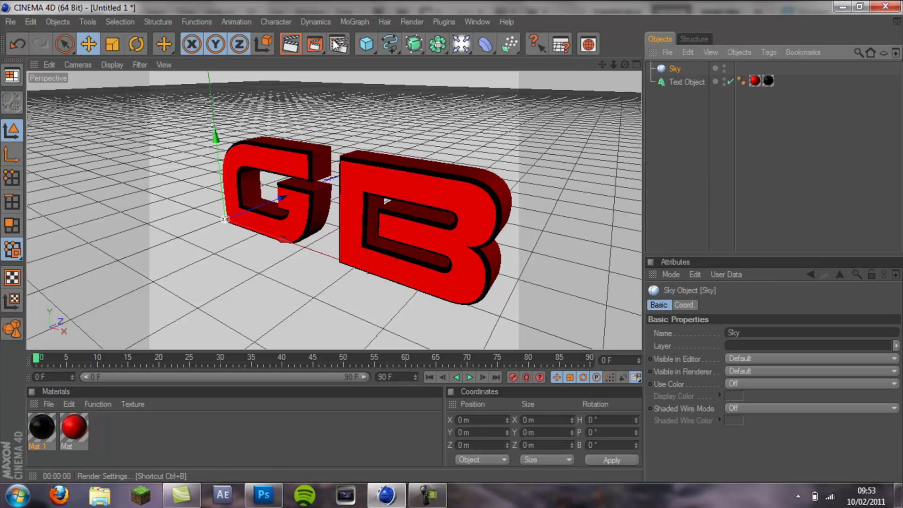
click(291, 45)
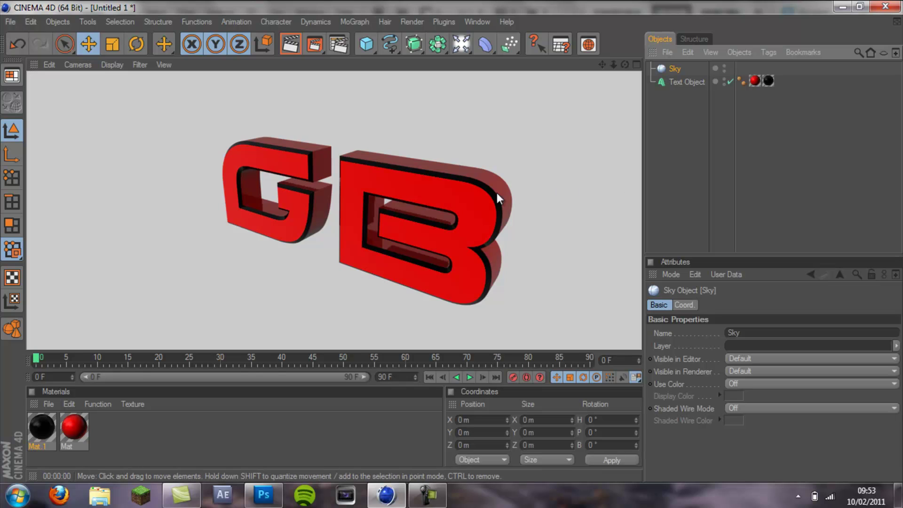
drag(628, 63, 450, 242)
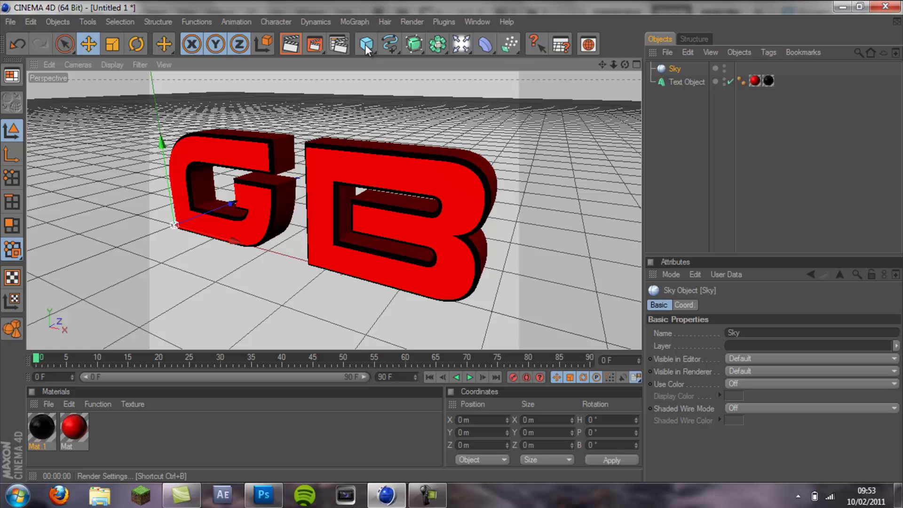
click(339, 44)
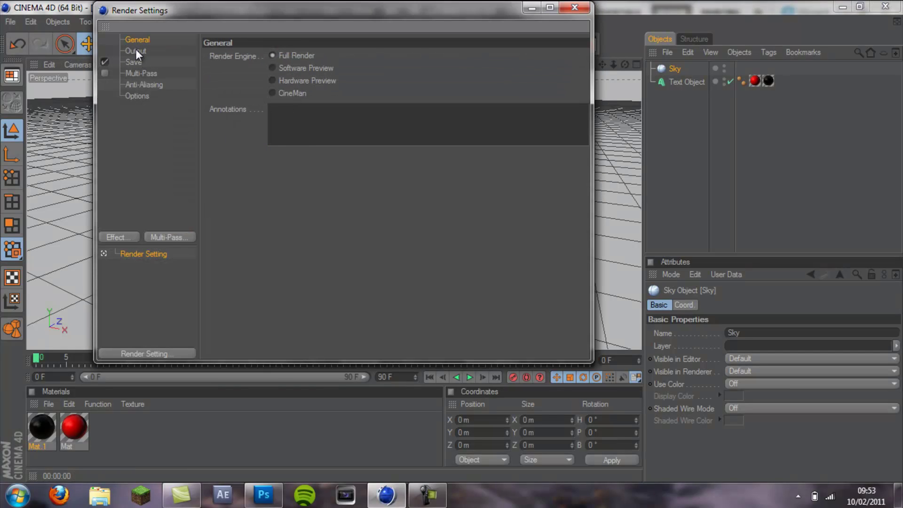
Set the render output size to 1280 x 720
click(135, 51)
double_click(287, 69)
text(128)
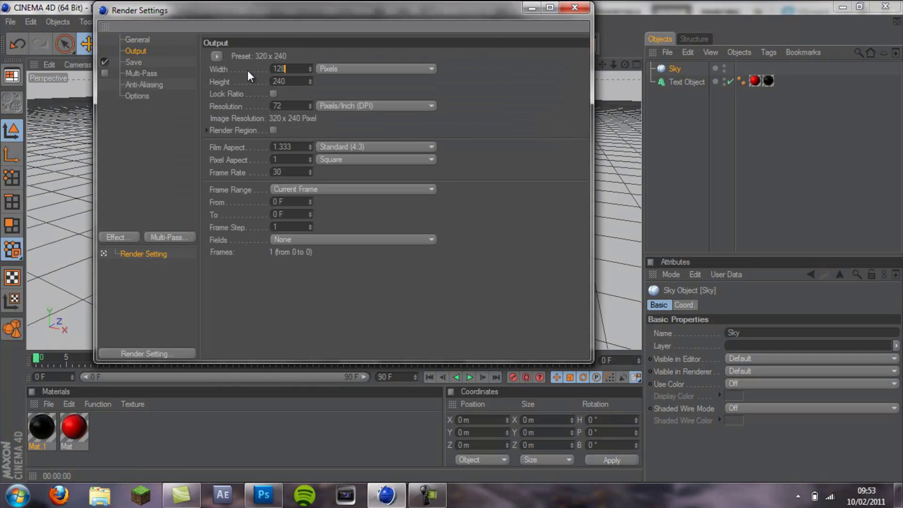
text(0)
key(Tab)
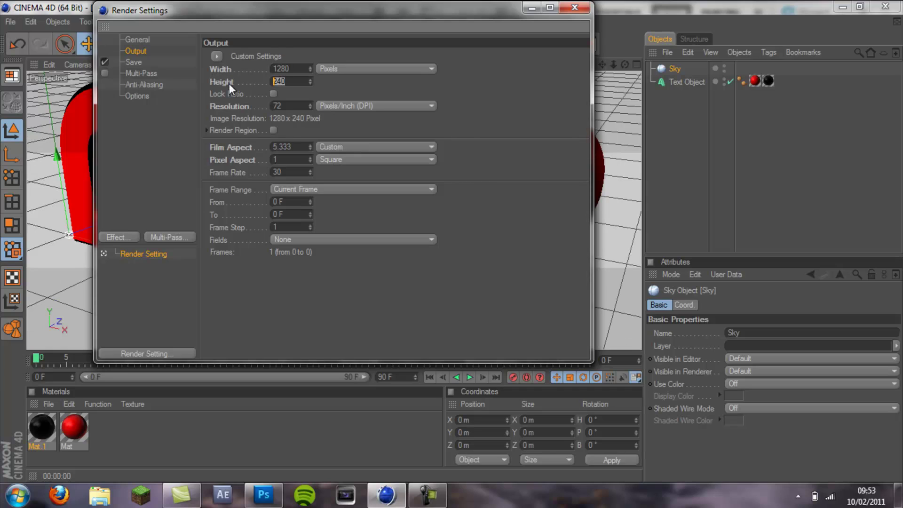
text(720)
key(Return)
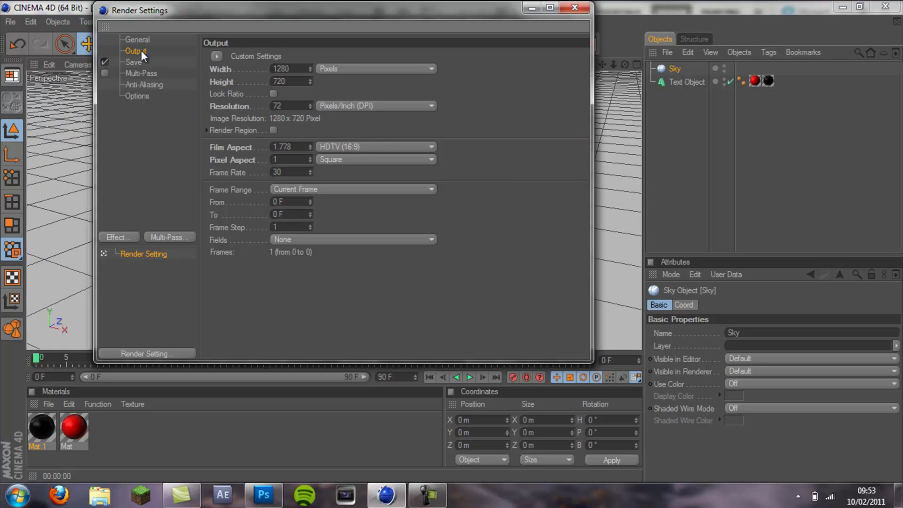
click(137, 73)
Set the save path to a file named 1 on the Desktop
click(132, 63)
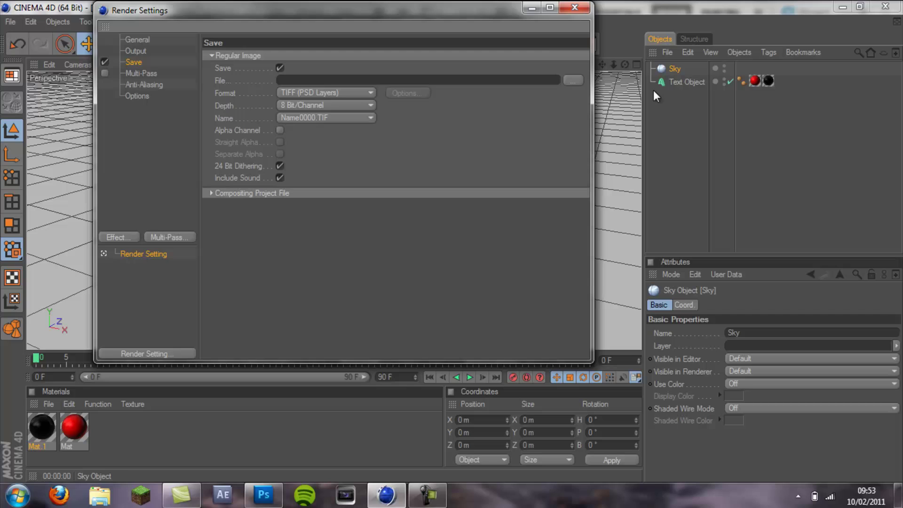
click(573, 81)
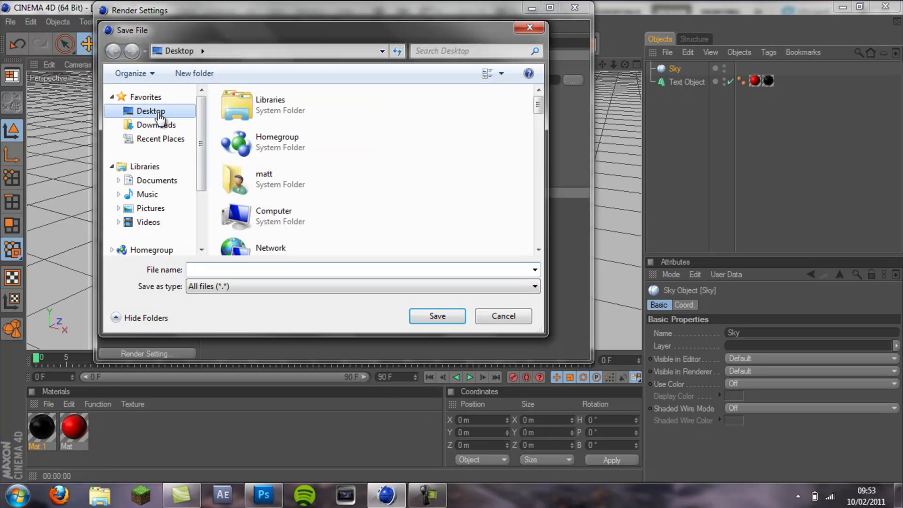
click(152, 111)
click(288, 274)
text(1)
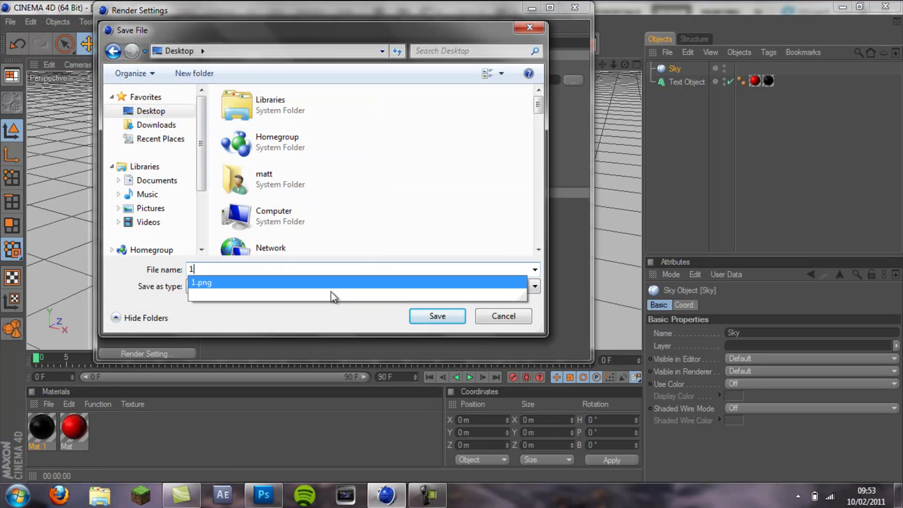
click(446, 319)
Choose QuickTime PNG format with Alpha Channel and Best anti-aliasing, then close Render Settings
click(336, 92)
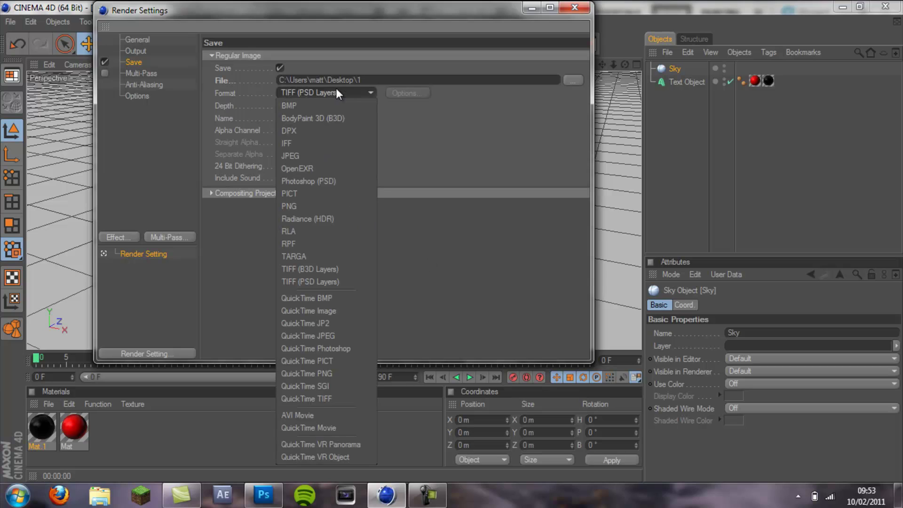
click(331, 374)
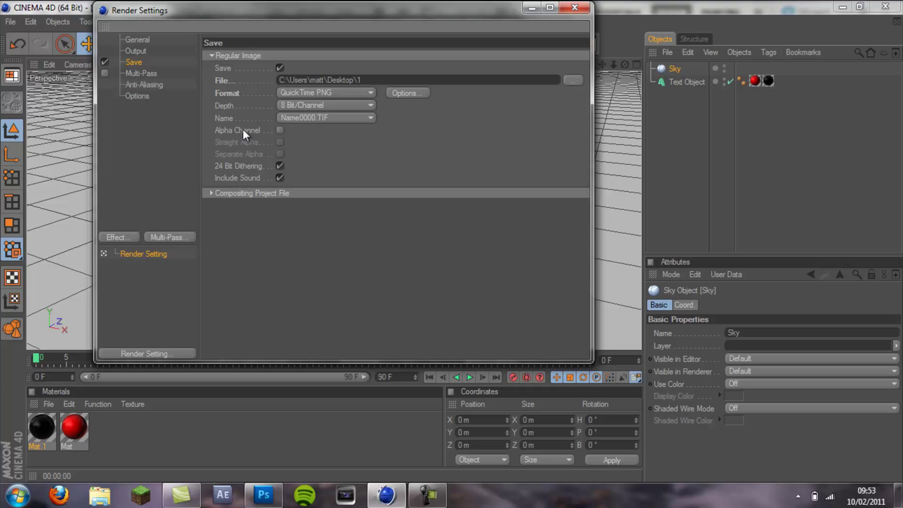
click(280, 130)
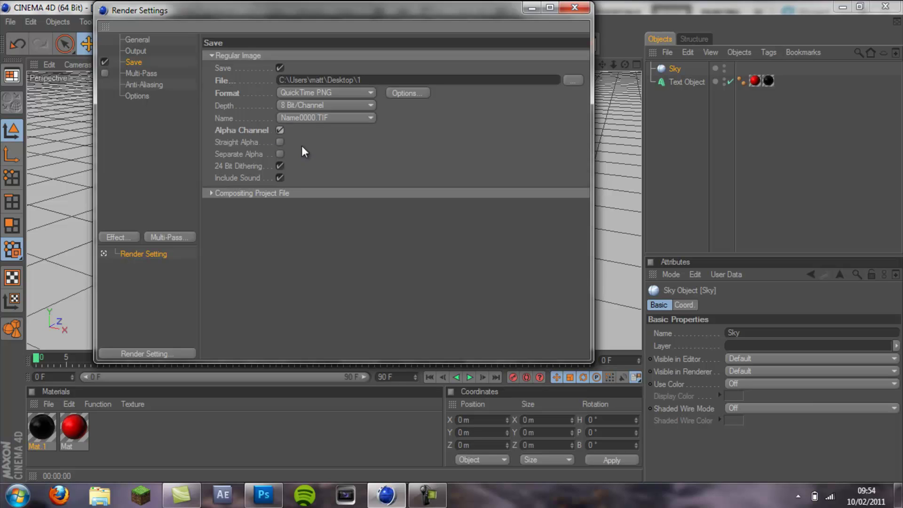
click(146, 84)
click(326, 55)
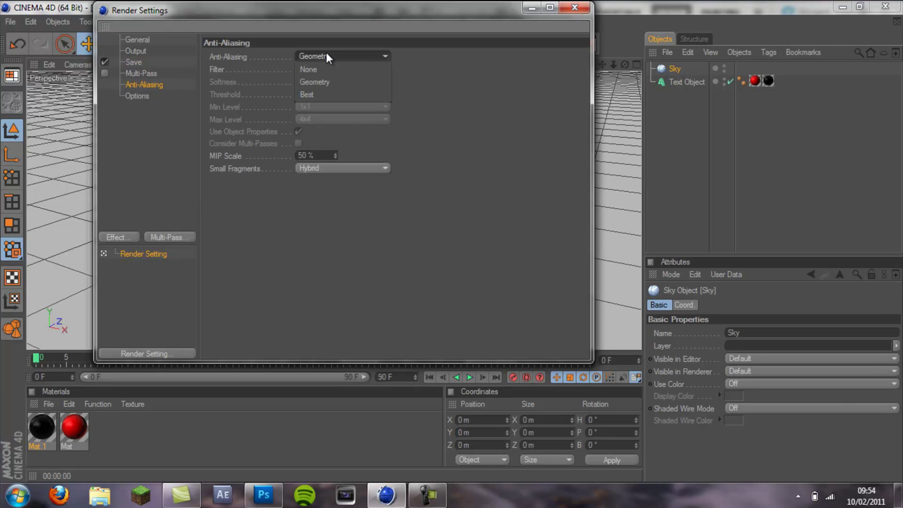
click(316, 94)
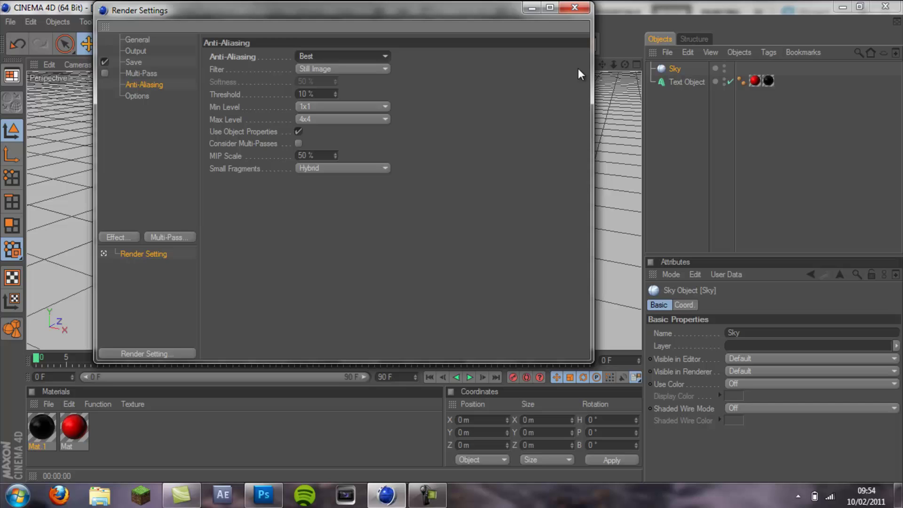
click(575, 7)
drag(614, 64, 451, 247)
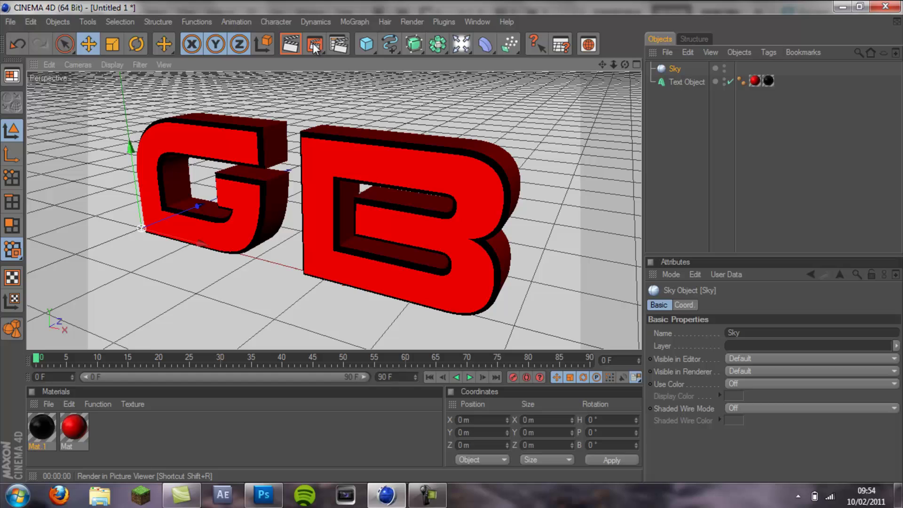
Render the red GB text to the Picture Viewer, overwriting Desktop 1.png, then close it
drag(314, 47, 383, 101)
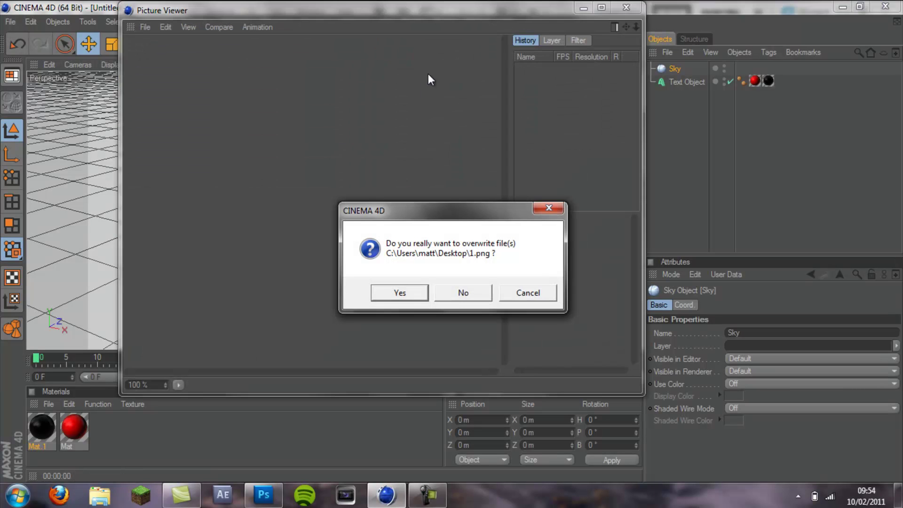
click(406, 295)
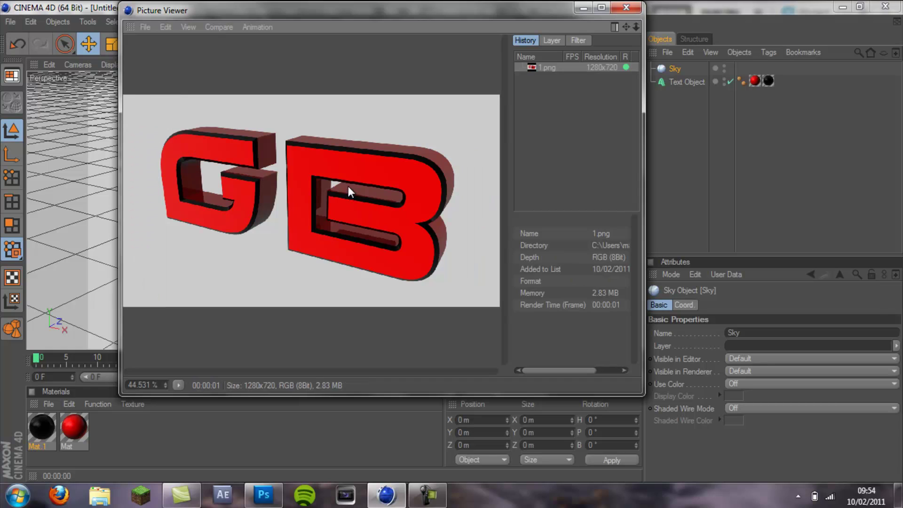
click(626, 7)
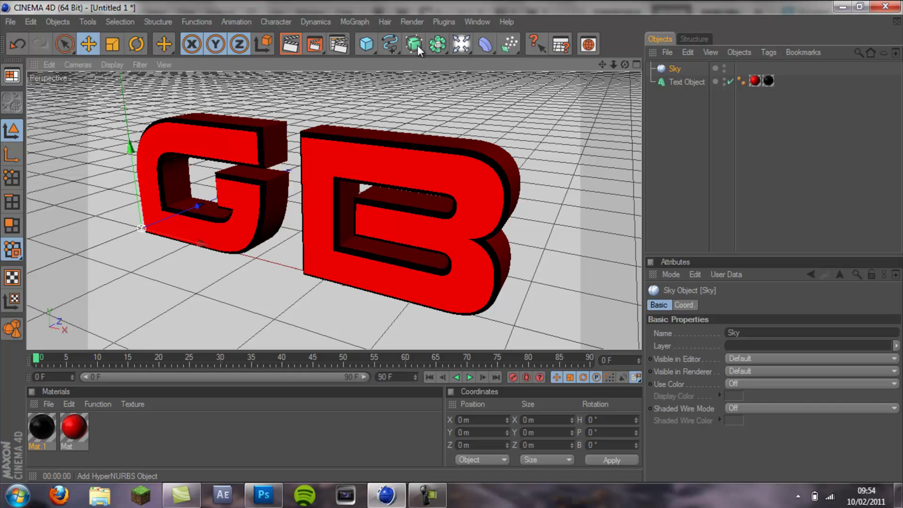
Add an Atom Array and make the GB Text Object its child
click(439, 45)
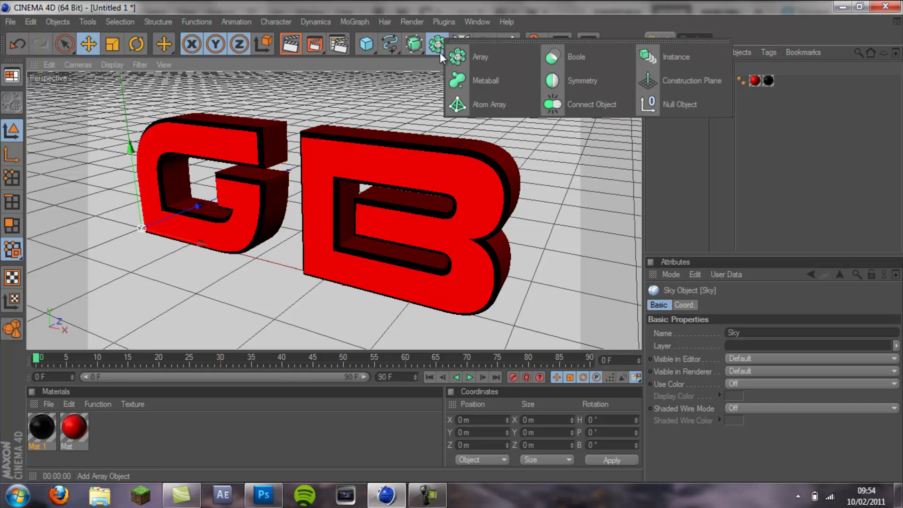
click(490, 102)
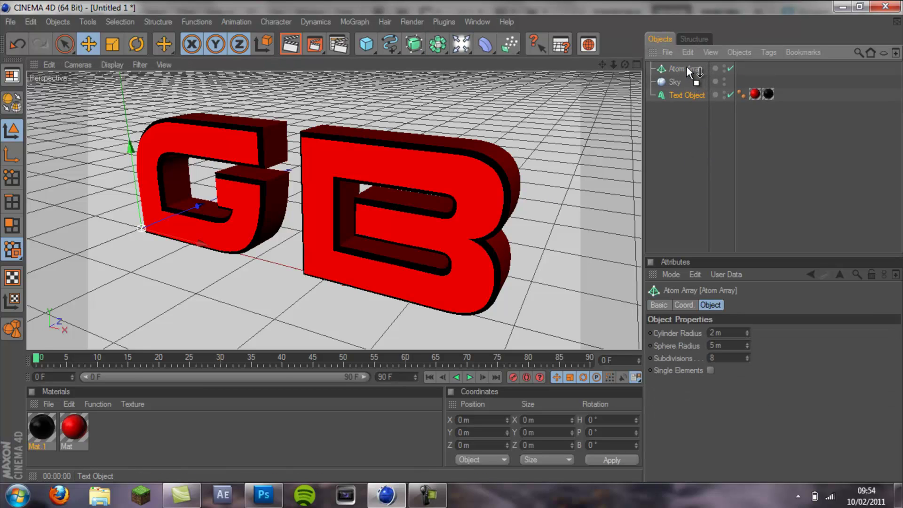
drag(686, 67, 687, 67)
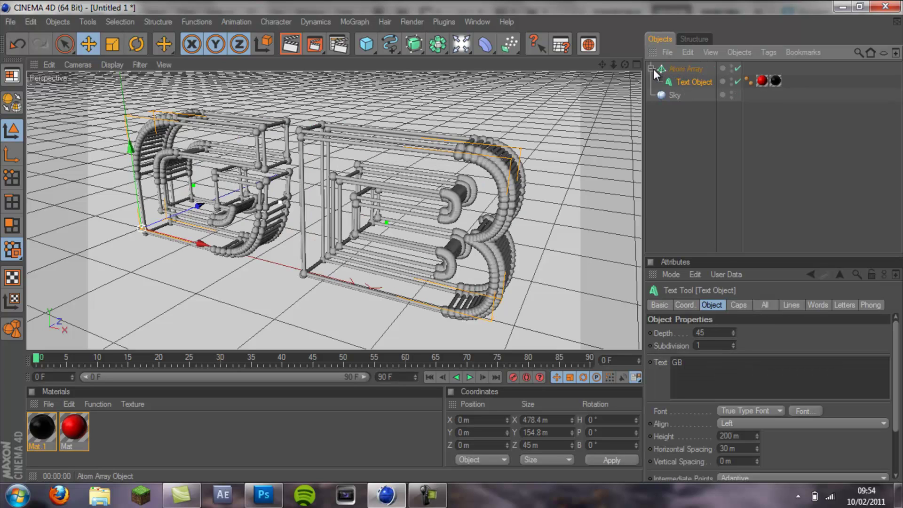
click(651, 69)
click(677, 68)
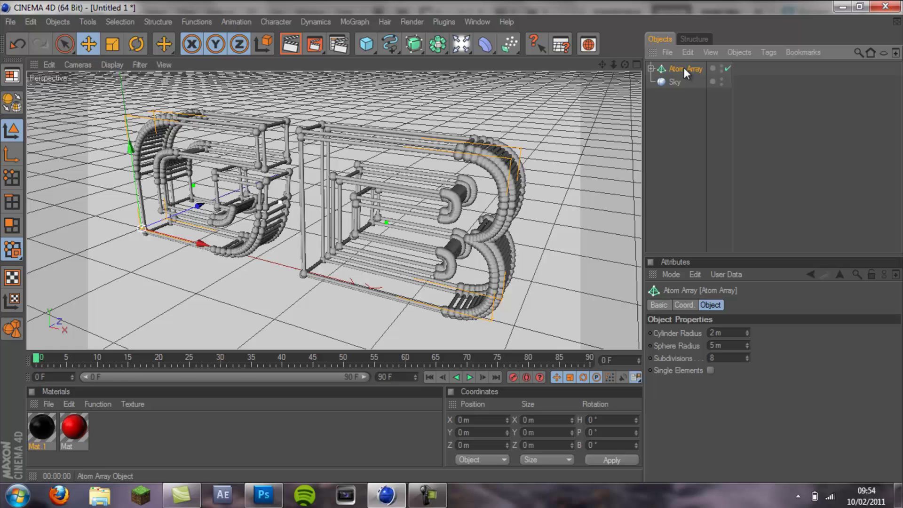
Preview the cylinder-and-sphere lattice in the viewport and reselect the Atom Array
click(700, 117)
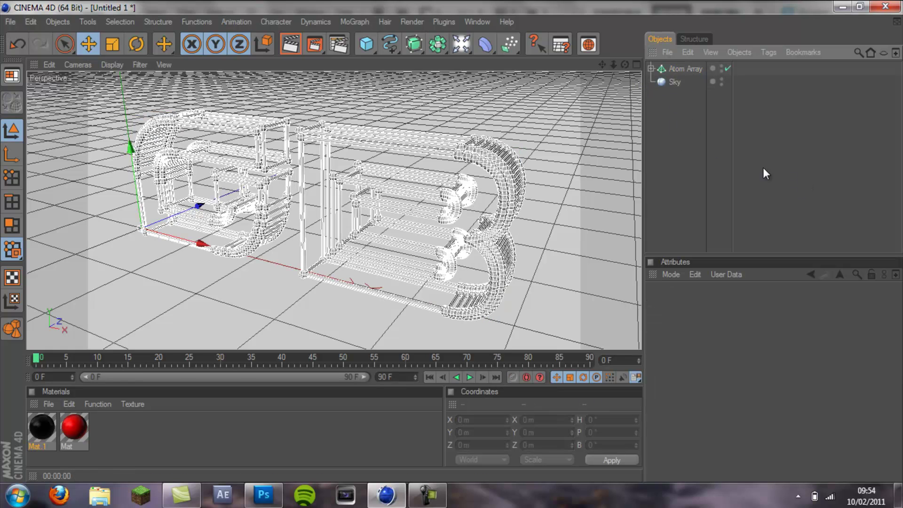
click(272, 42)
key(ctrl+r)
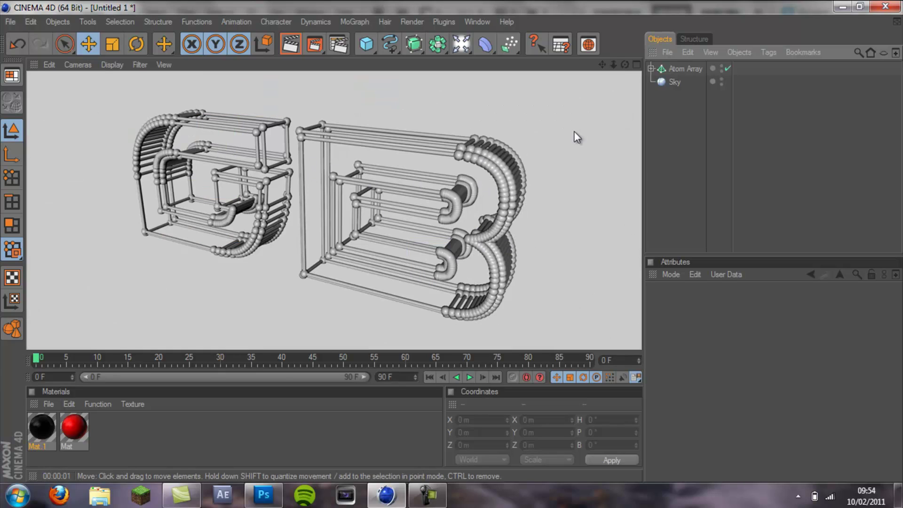
click(685, 69)
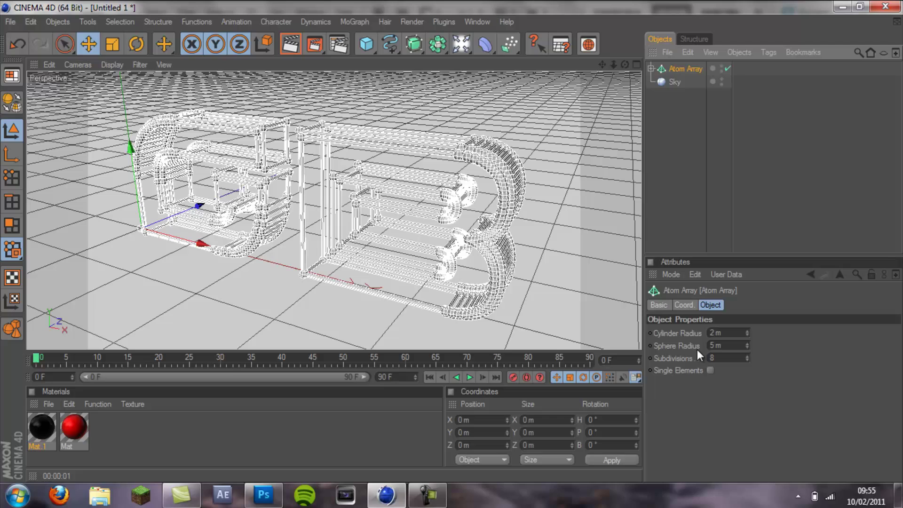
Set the Atom Array's Cylinder Radius and Sphere Radius both to 0.5 m
drag(714, 333, 704, 333)
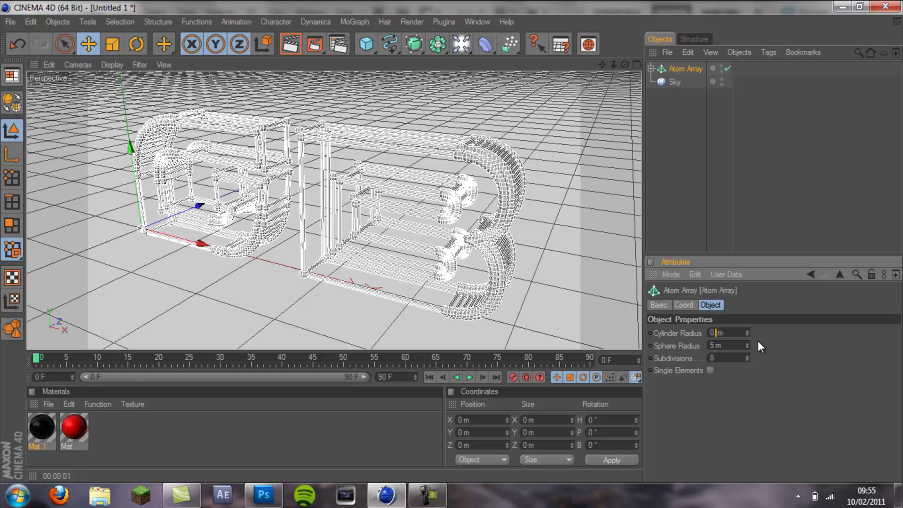
text(.5)
key(Return)
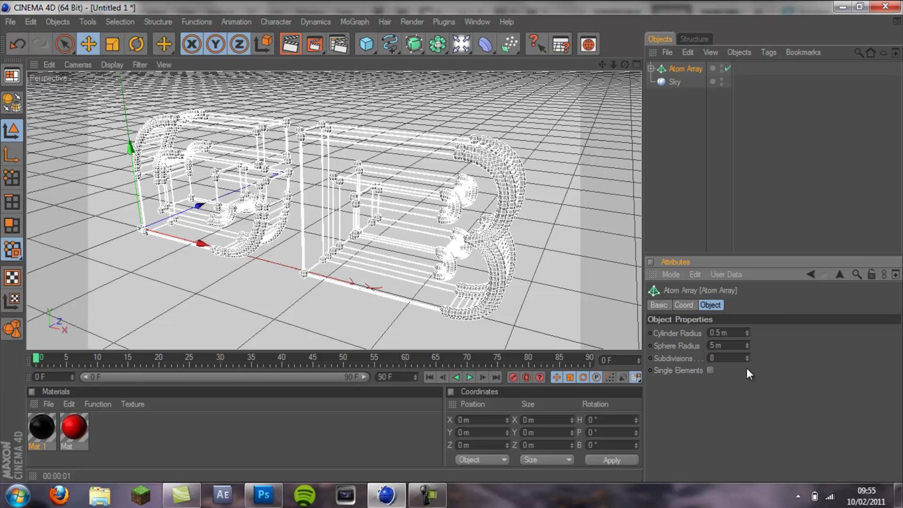
click(704, 345)
text(0.5)
key(Return)
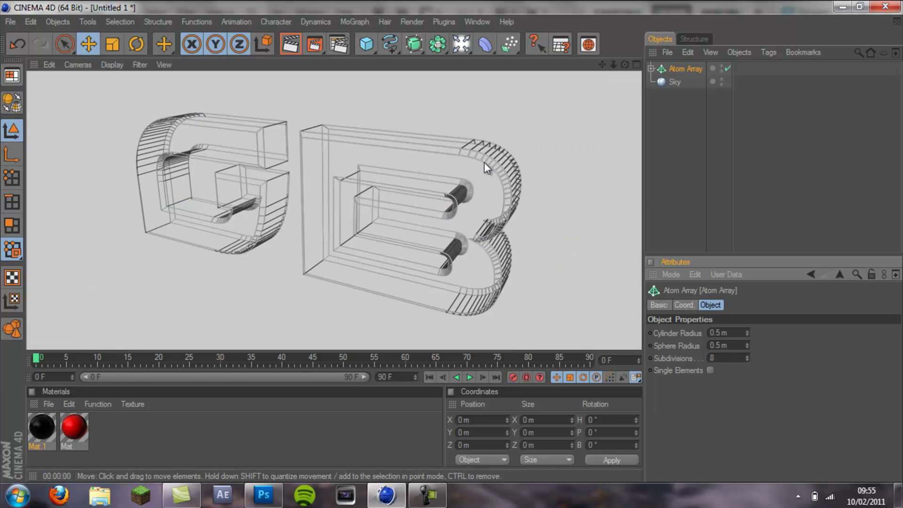
In Render Settings, set the saved render file to 2 on the Desktop
click(339, 43)
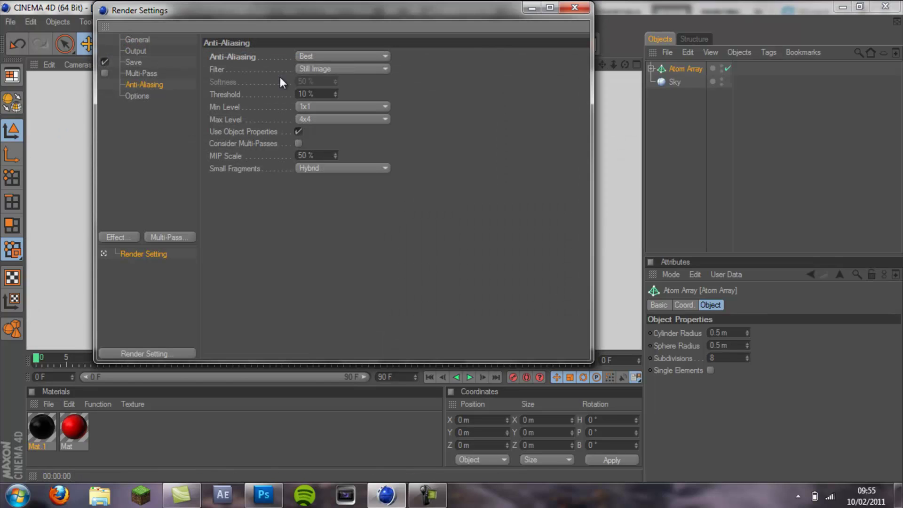
click(137, 62)
click(573, 80)
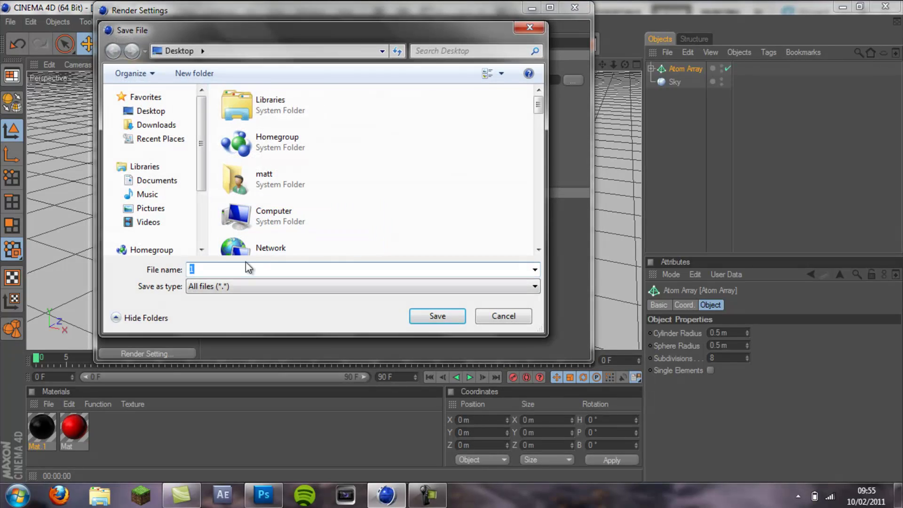
text(2)
click(437, 319)
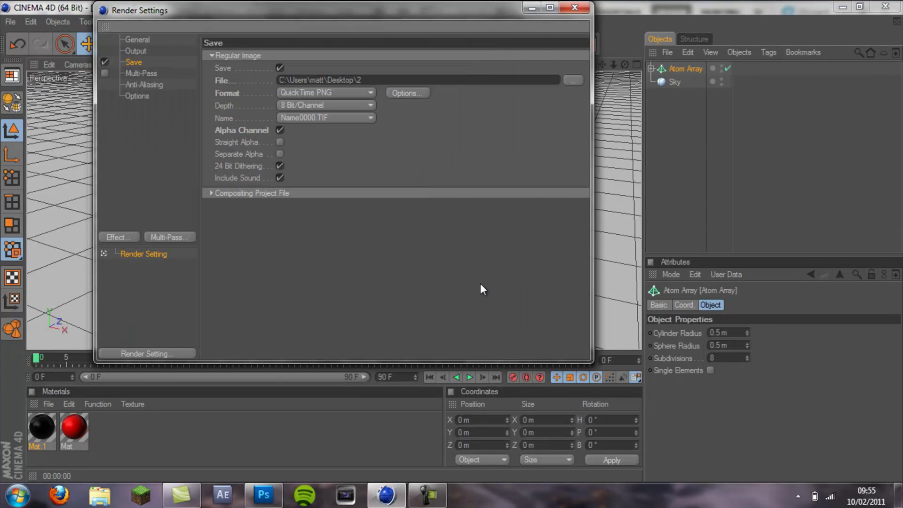
click(586, 13)
Render to Picture Viewer, overwrite 2.png, and close the viewer
click(318, 47)
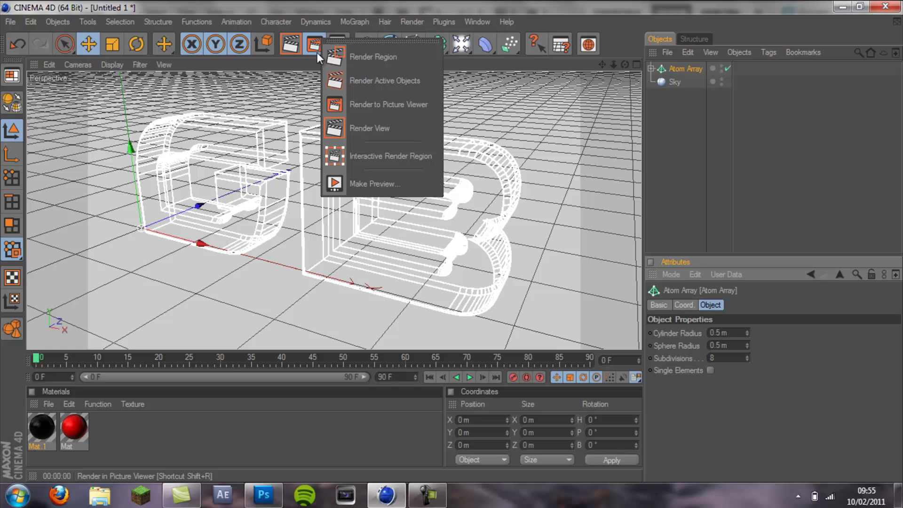
click(309, 47)
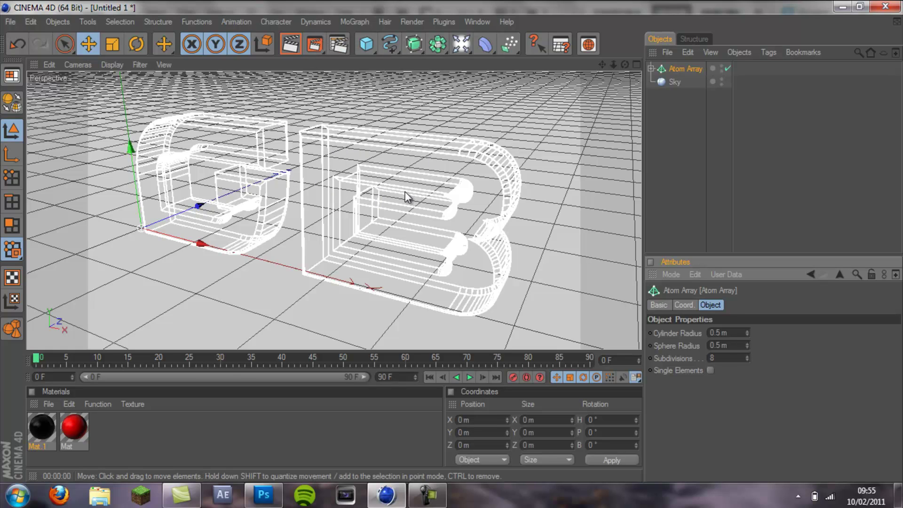
click(314, 45)
click(386, 104)
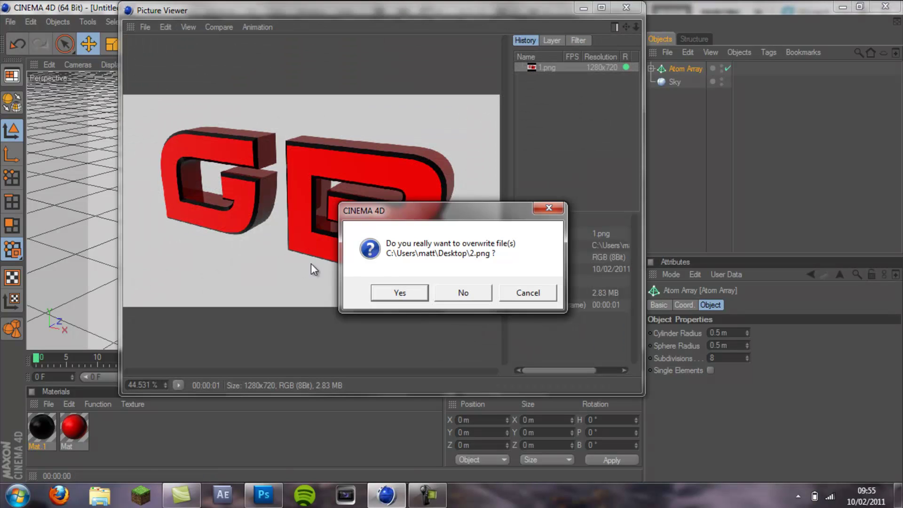
click(400, 293)
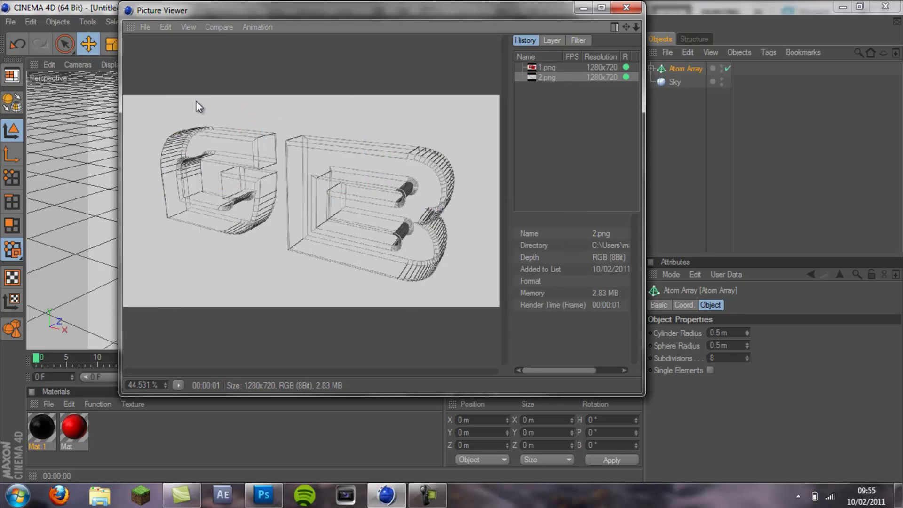
click(626, 7)
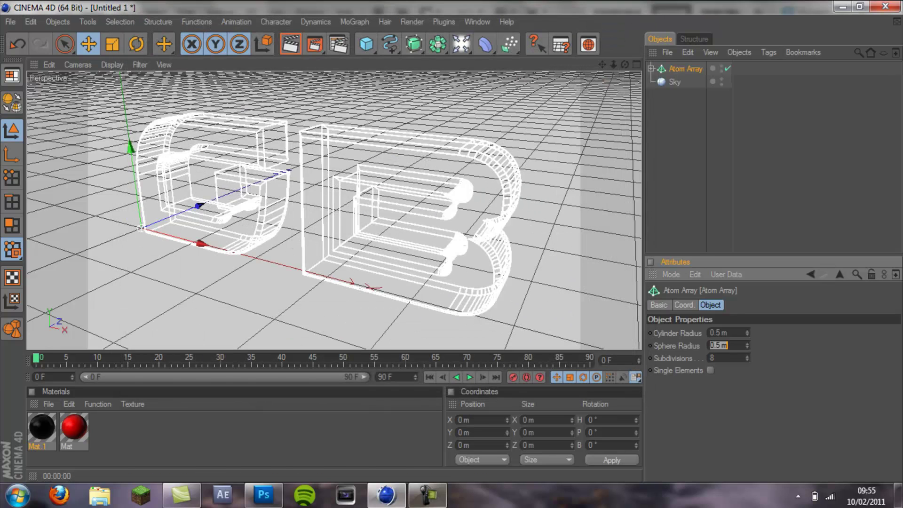
Switch to Photoshop and close Untitled-1 and Untitled-2 without saving
click(434, 500)
click(434, 501)
click(264, 494)
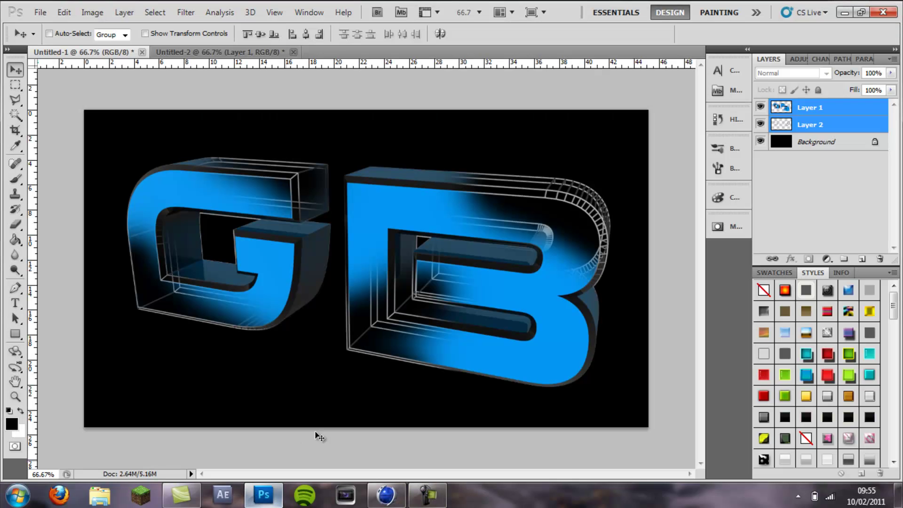
click(142, 52)
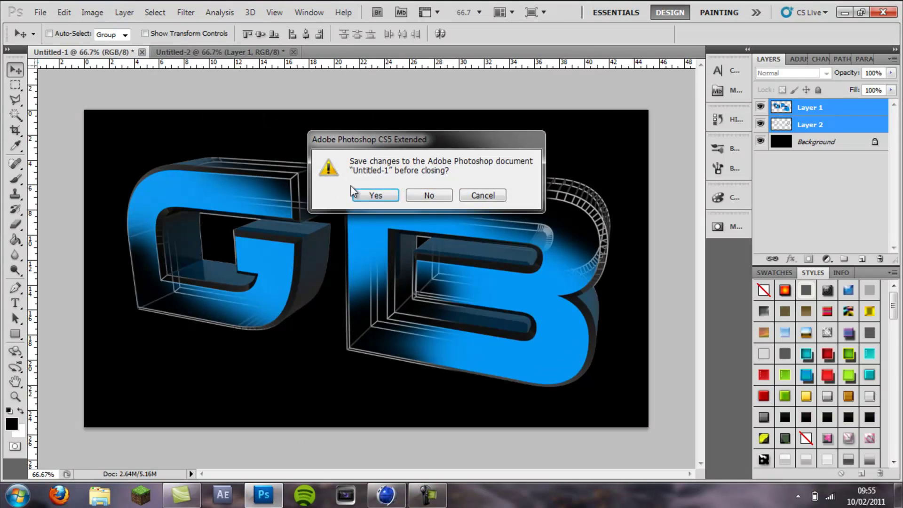
click(422, 196)
click(171, 52)
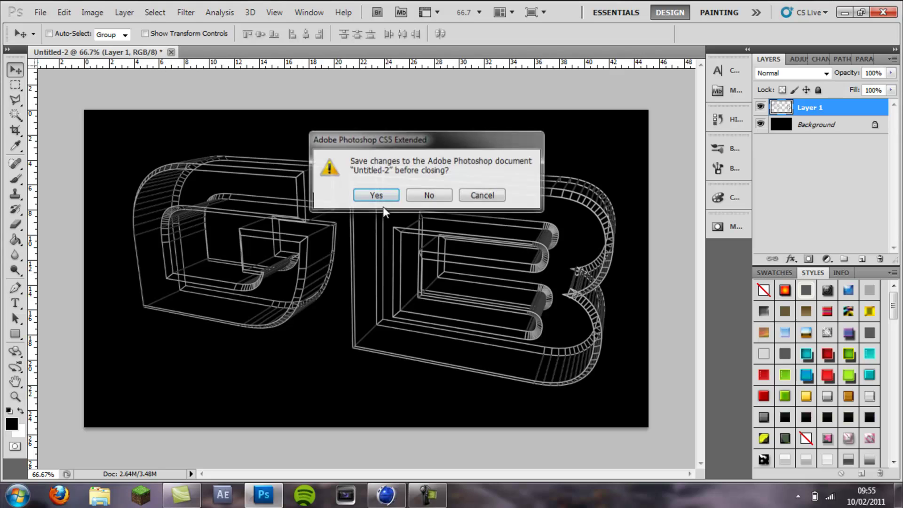
click(415, 197)
Select 1.png and 2.png from the Desktop in the Open dialog
click(42, 12)
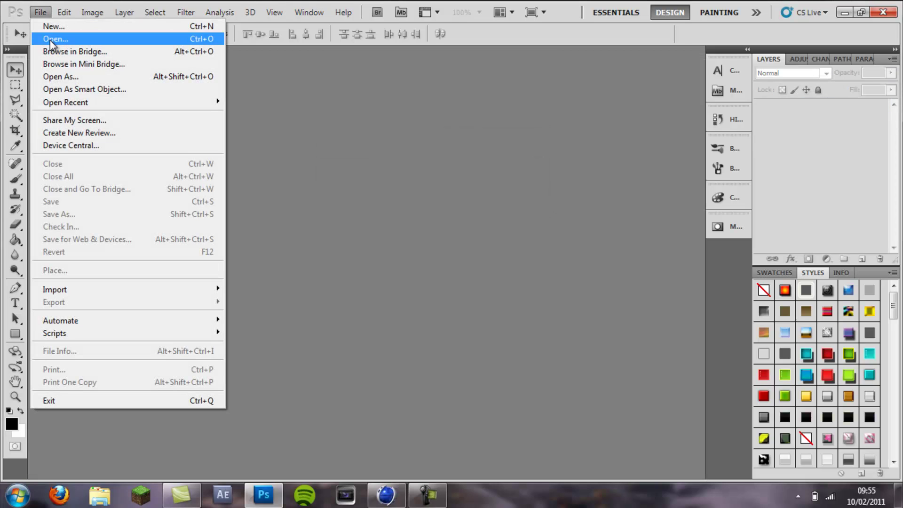
click(51, 36)
scroll(489, 229, down, 5)
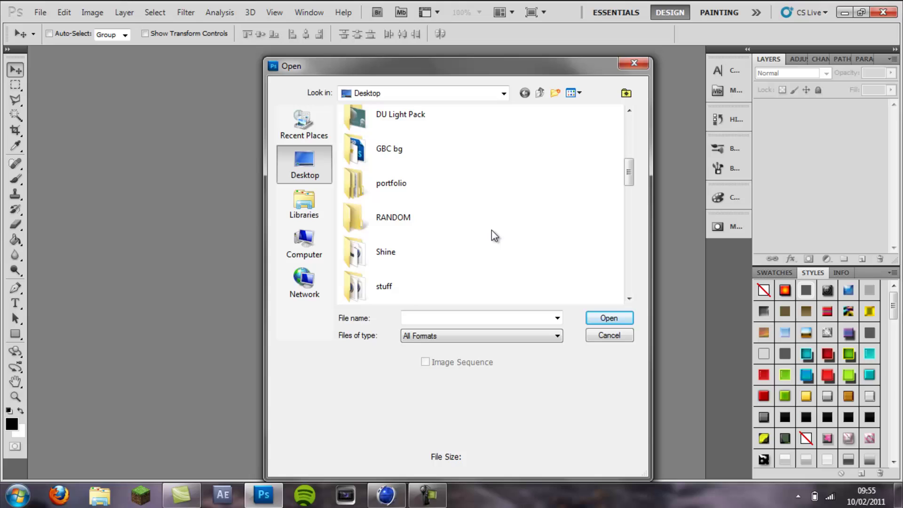
scroll(492, 230, down, 5)
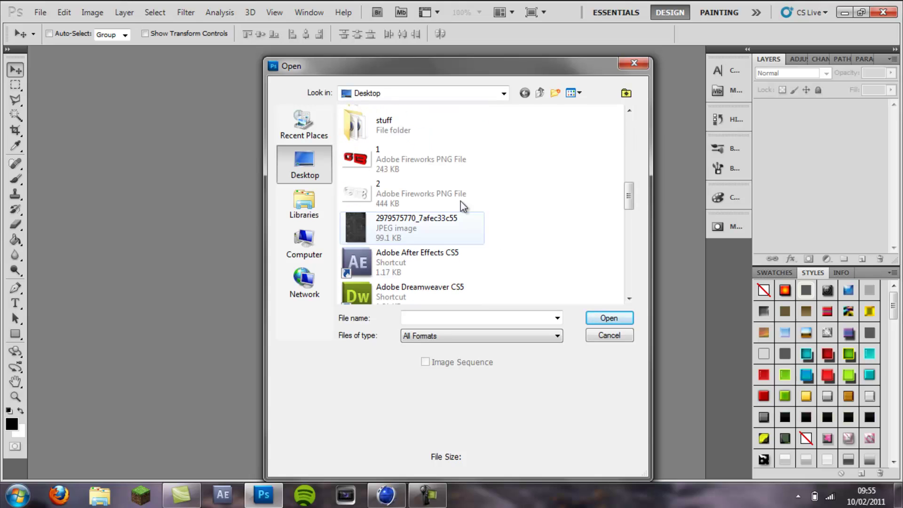
click(388, 155)
shift+click(401, 197)
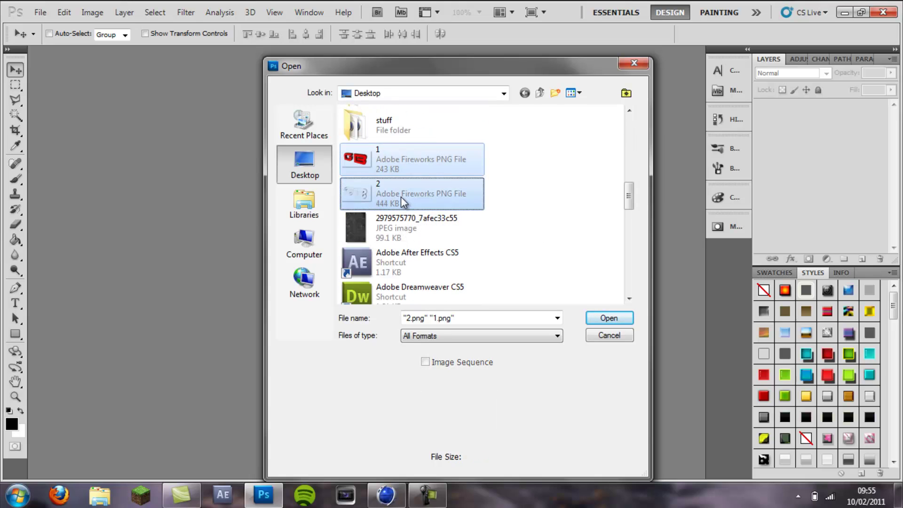
Open both renders and drag the 2.png wireframe onto the red GB document in 1.png
click(611, 317)
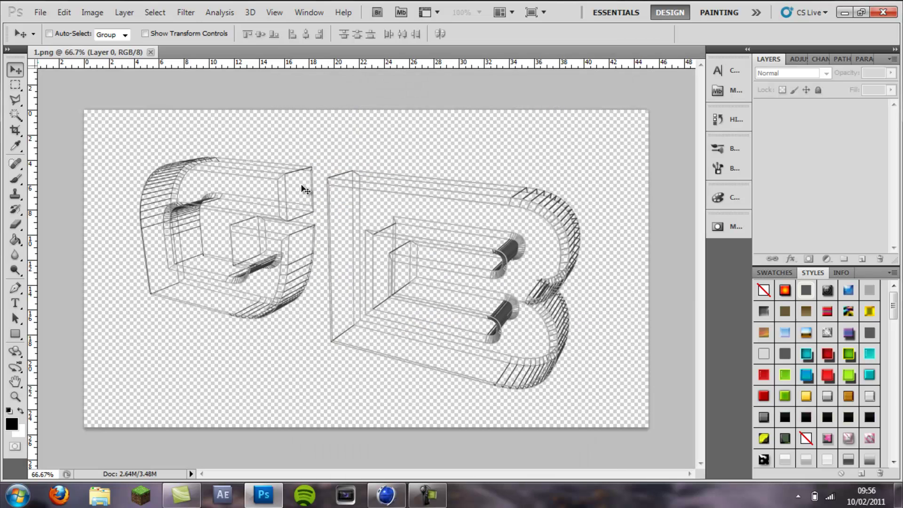
click(101, 51)
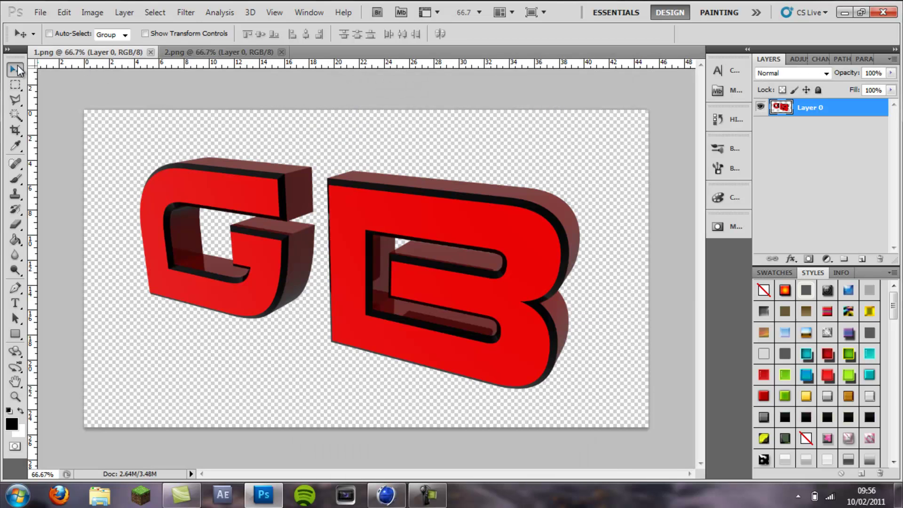
click(204, 52)
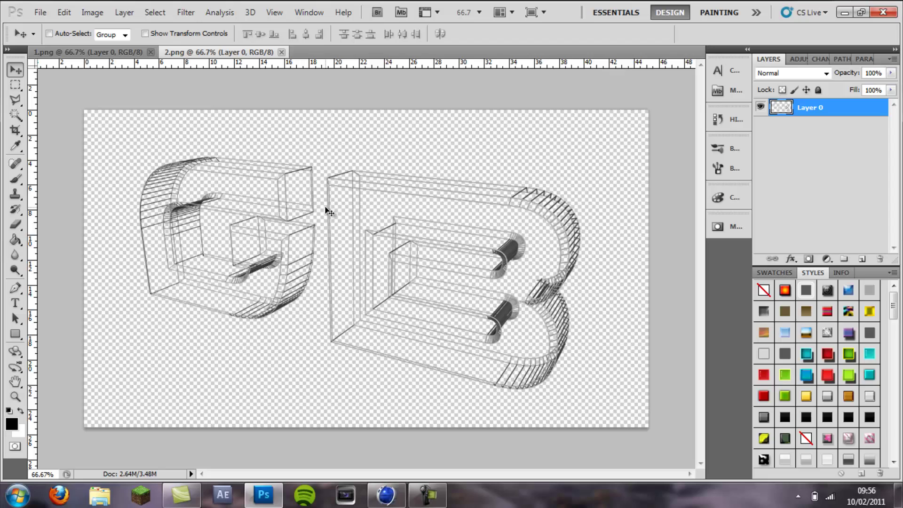
drag(463, 269, 367, 255)
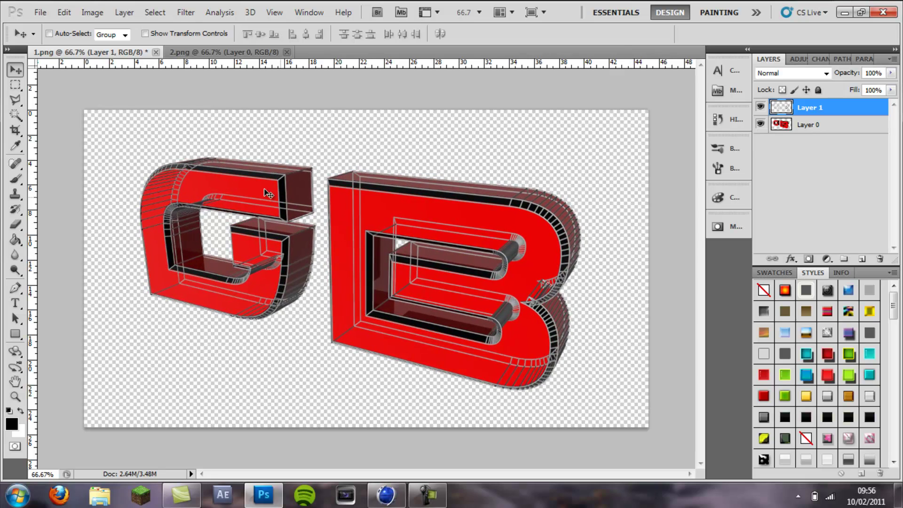
Move the red GB layer above the wireframe and set up a soft 195 px Eraser
click(820, 129)
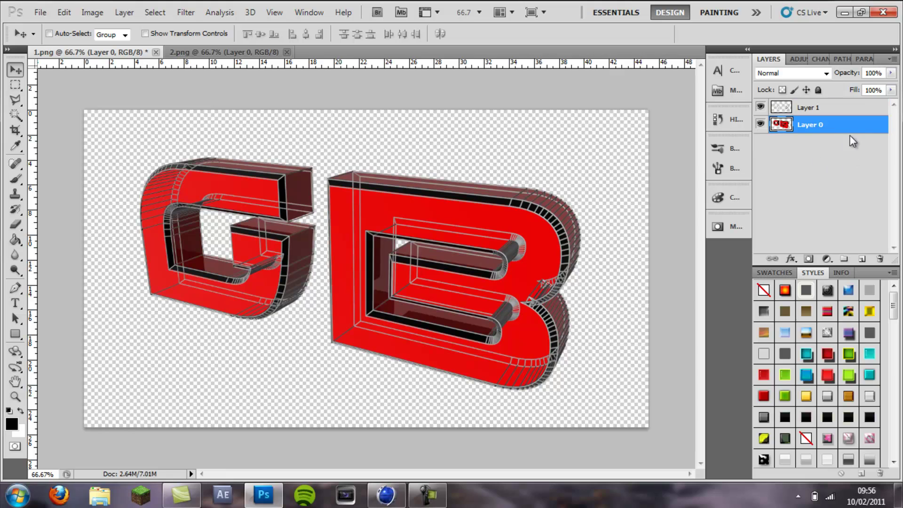
drag(838, 128, 840, 103)
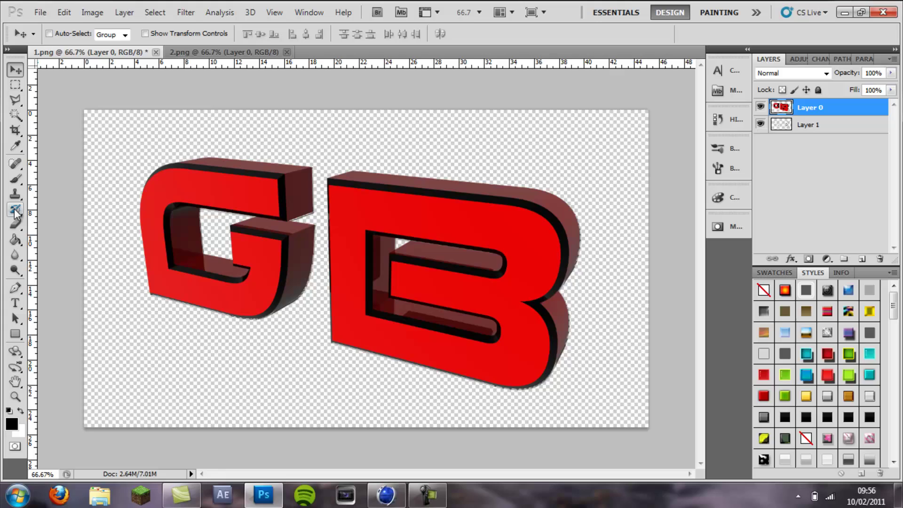
click(16, 225)
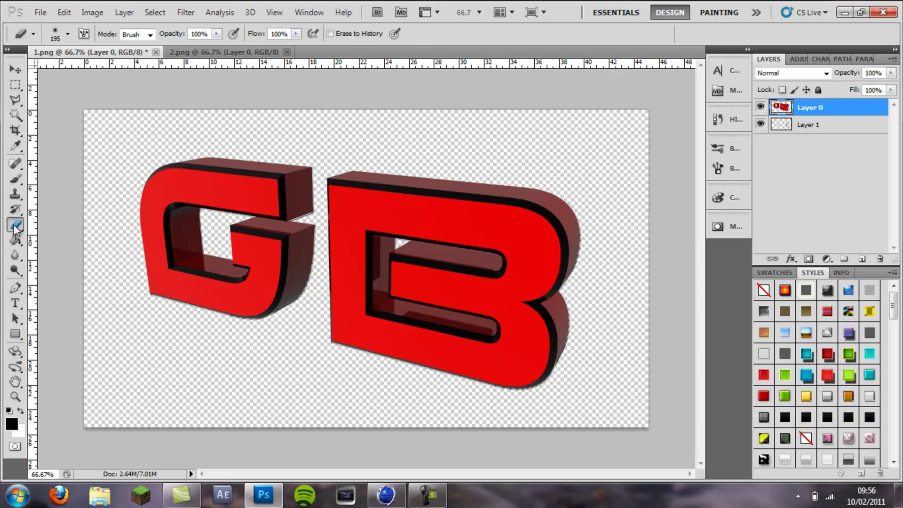
click(68, 34)
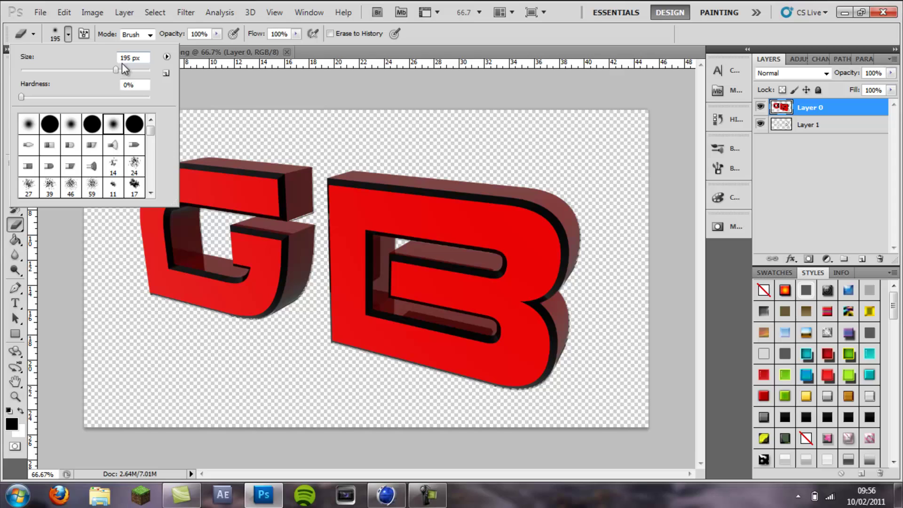
click(496, 32)
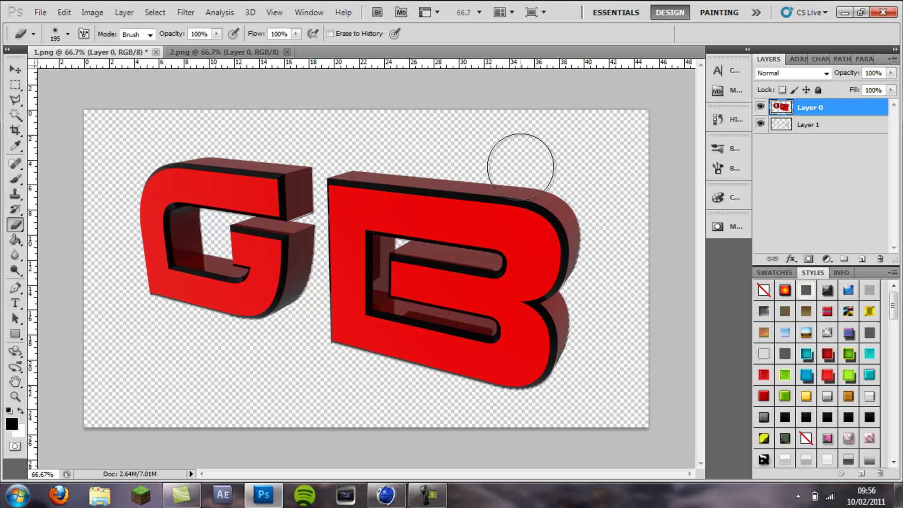
Softly erase the B's upper right and lower left, undoing unwanted strokes
mouse_move(520, 167)
mouse_down()
mouse_move(609, 254)
mouse_move(555, 184)
mouse_move(461, 148)
mouse_move(594, 203)
mouse_up()
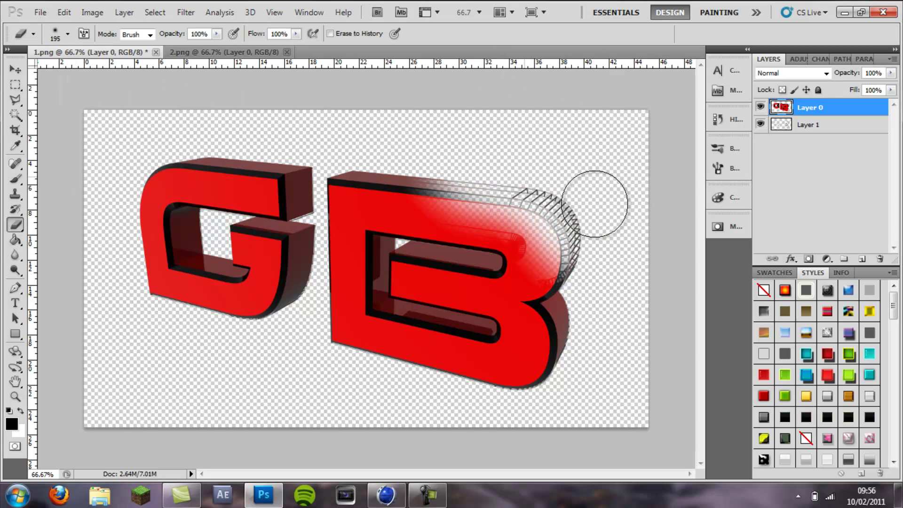
mouse_move(349, 301)
mouse_down()
mouse_move(423, 369)
mouse_move(393, 382)
mouse_up()
mouse_move(174, 306)
mouse_down()
mouse_move(145, 298)
mouse_move(143, 257)
mouse_move(258, 276)
mouse_move(318, 141)
mouse_move(282, 133)
mouse_move(251, 146)
mouse_up()
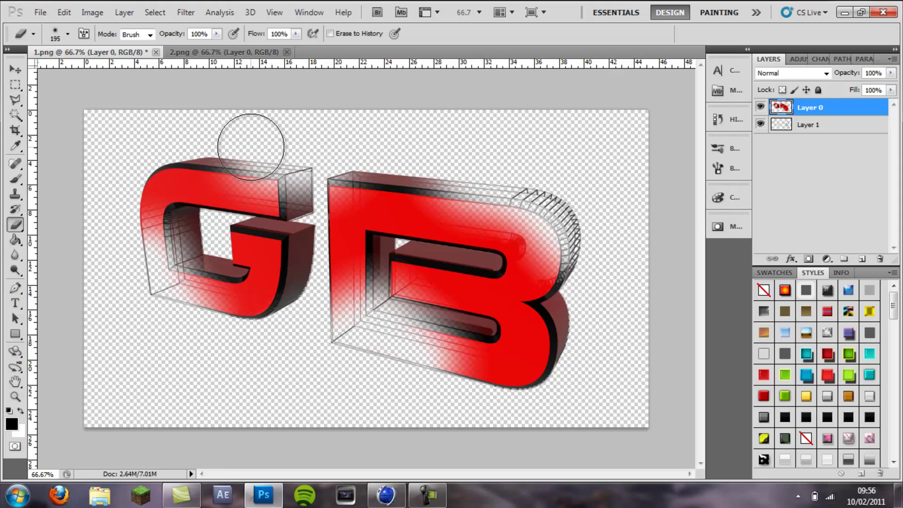
key(ctrl+alt+z)
key(ctrl+alt+z)
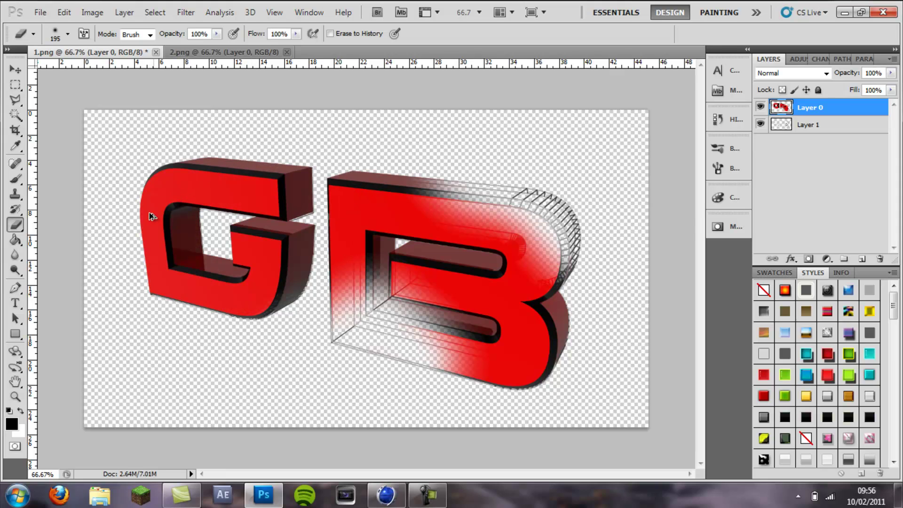
Add a new layer below the wireframe and fill it black with the Paint Bucket
click(15, 240)
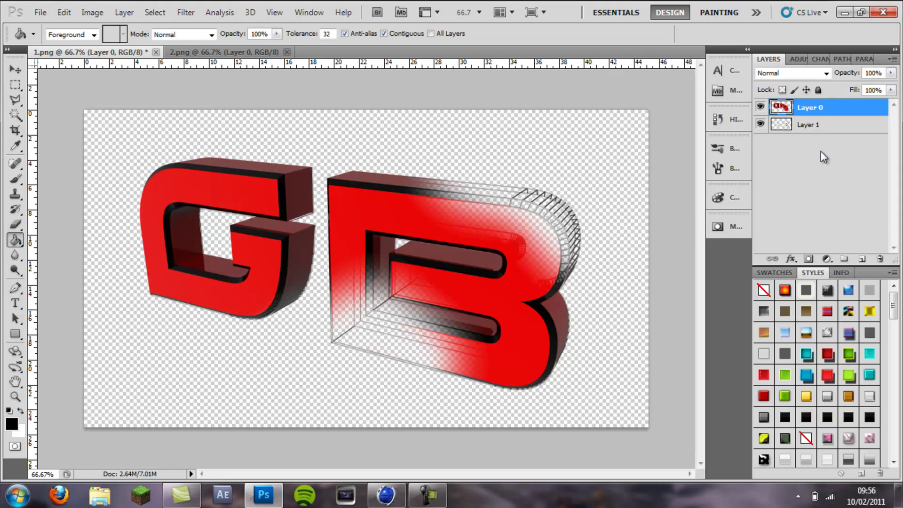
click(820, 130)
click(863, 260)
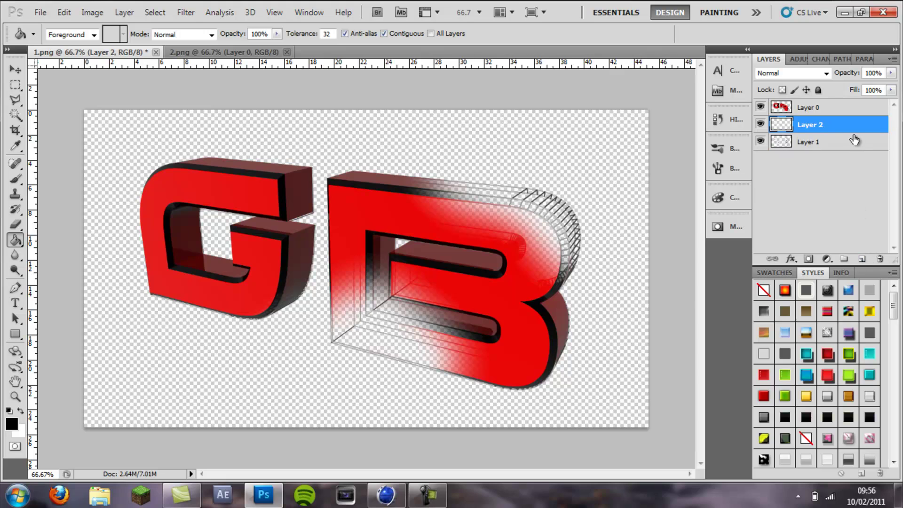
drag(819, 125, 797, 196)
click(606, 146)
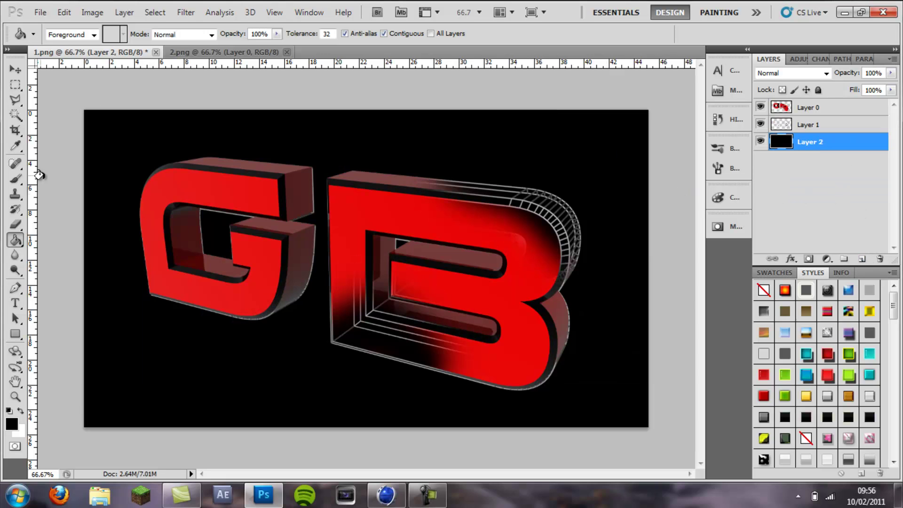
On the red GB layer, erase the G's top-left, left and bottom edges
key(e)
mouse_move(127, 197)
mouse_down()
mouse_move(192, 152)
mouse_move(152, 191)
mouse_up()
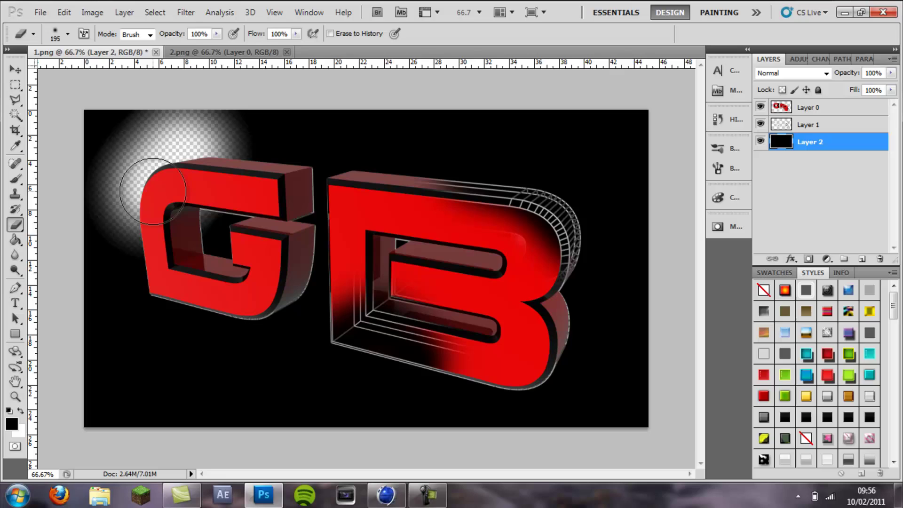
key(ctrl+z)
click(811, 126)
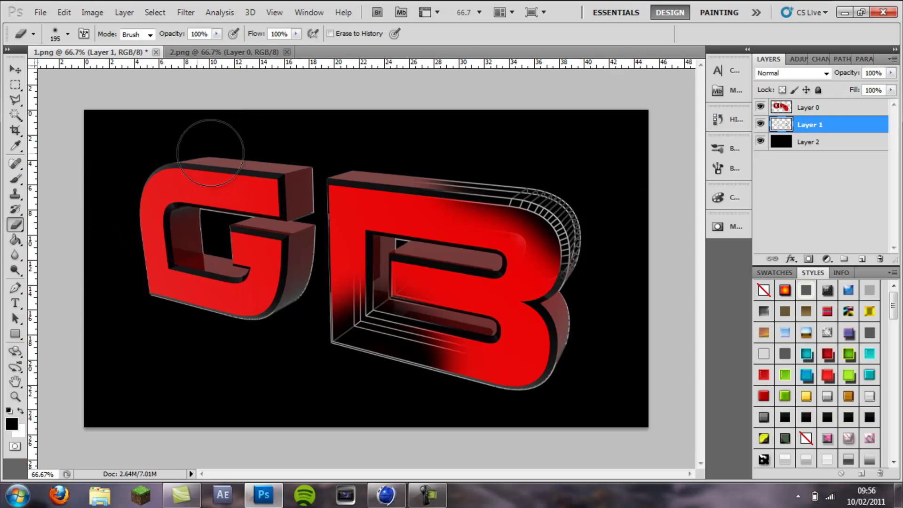
click(814, 107)
mouse_move(165, 139)
mouse_down()
mouse_move(133, 198)
mouse_move(246, 111)
mouse_move(241, 137)
mouse_up()
mouse_move(145, 306)
mouse_down()
mouse_move(267, 328)
mouse_move(202, 339)
mouse_move(322, 326)
mouse_up()
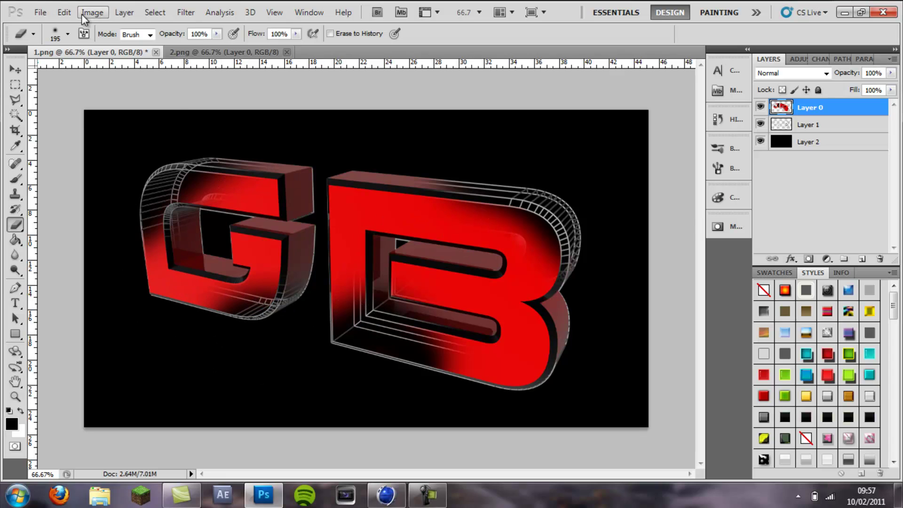
Switch the Eraser to a hard round brush at 71 px
click(68, 34)
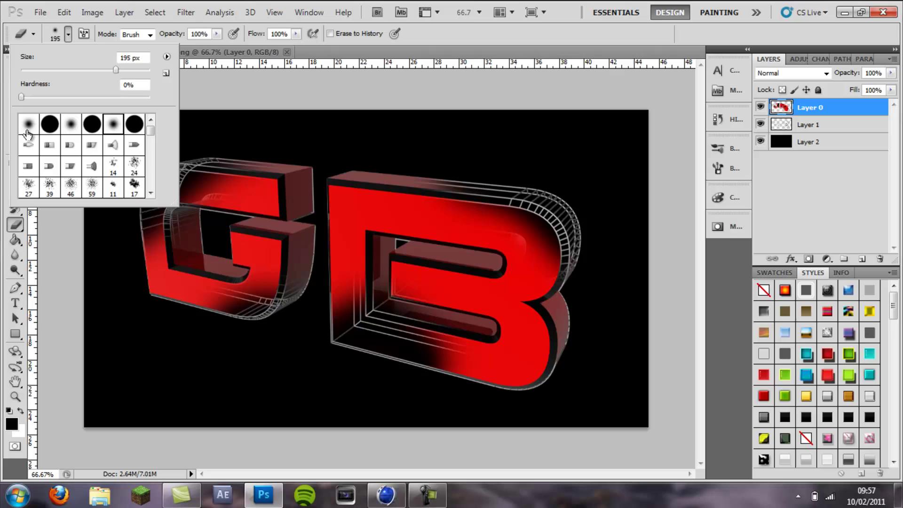
click(50, 125)
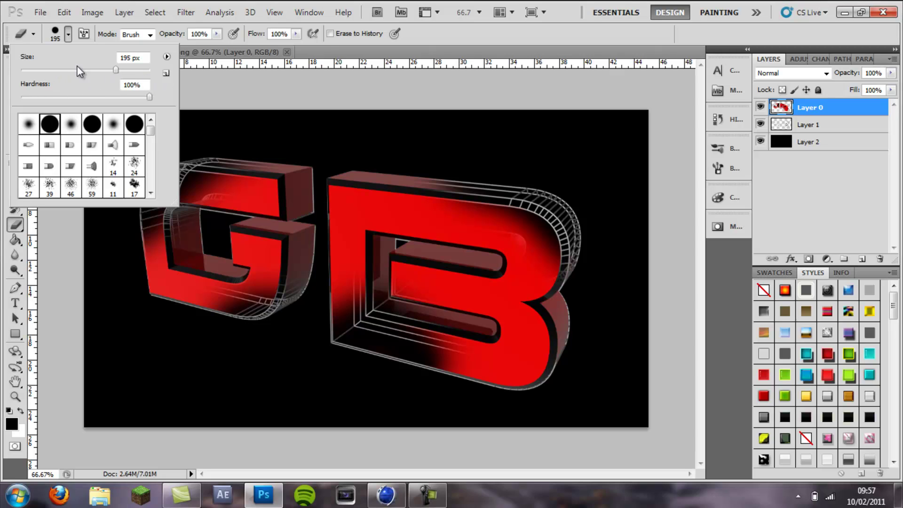
drag(116, 70, 67, 72)
click(519, 46)
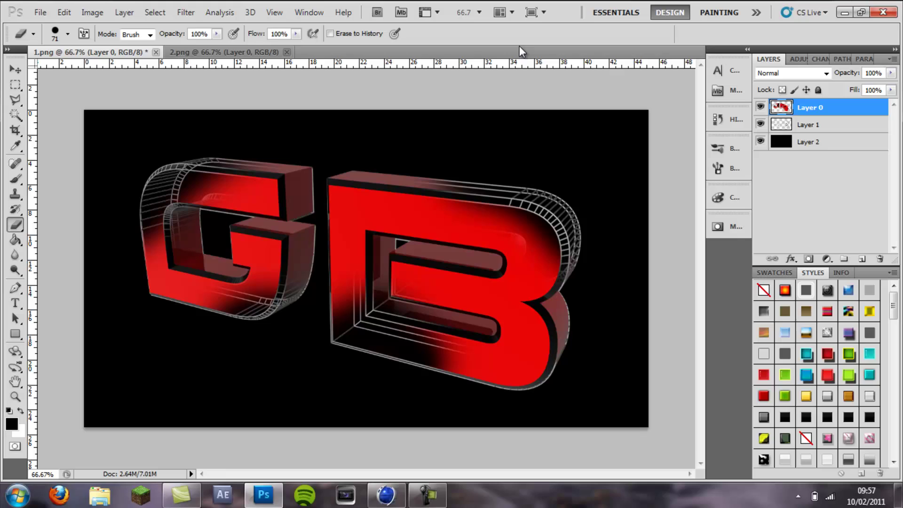
On the wireframe layer, erase stray lines along the B's right/bottom and the G's edges
click(839, 127)
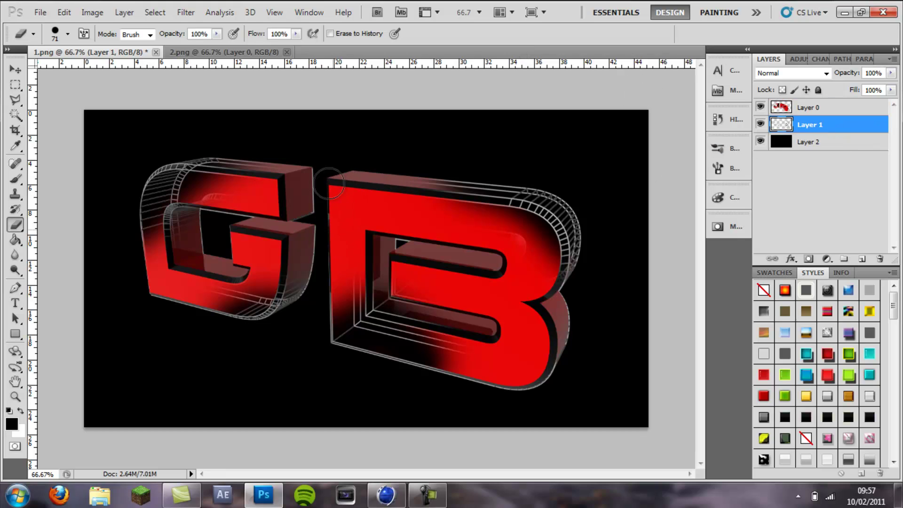
mouse_move(579, 311)
mouse_down()
mouse_move(564, 365)
mouse_move(518, 393)
mouse_move(558, 378)
mouse_move(478, 393)
mouse_up()
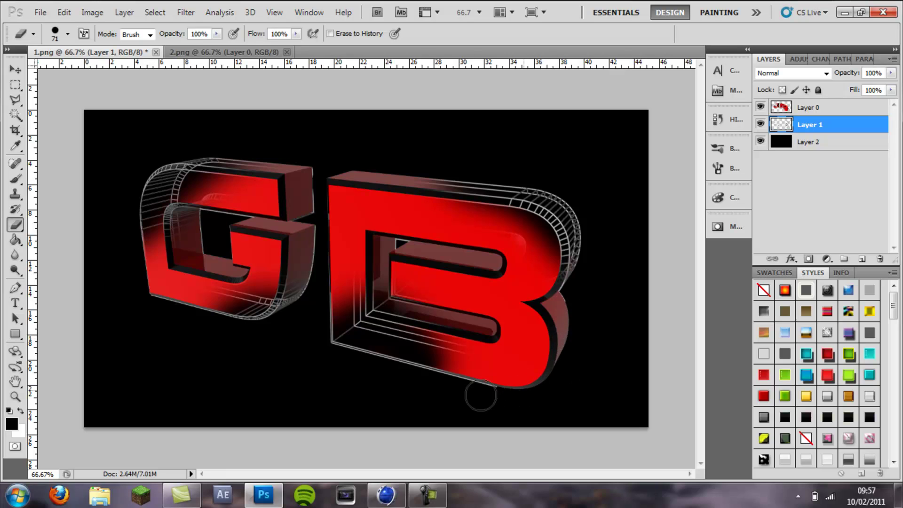
mouse_move(163, 284)
mouse_down()
mouse_move(147, 285)
mouse_move(185, 306)
mouse_up()
mouse_move(301, 199)
mouse_down()
mouse_move(309, 177)
mouse_move(313, 268)
mouse_move(311, 216)
mouse_move(251, 224)
mouse_move(305, 219)
mouse_move(309, 182)
mouse_up()
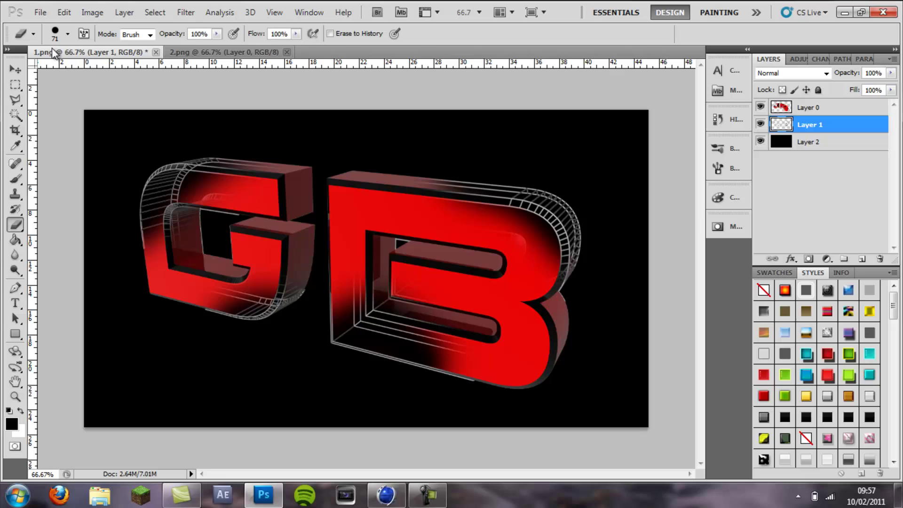
Set the Eraser hardness back to 0%
click(66, 36)
drag(118, 141, 43, 141)
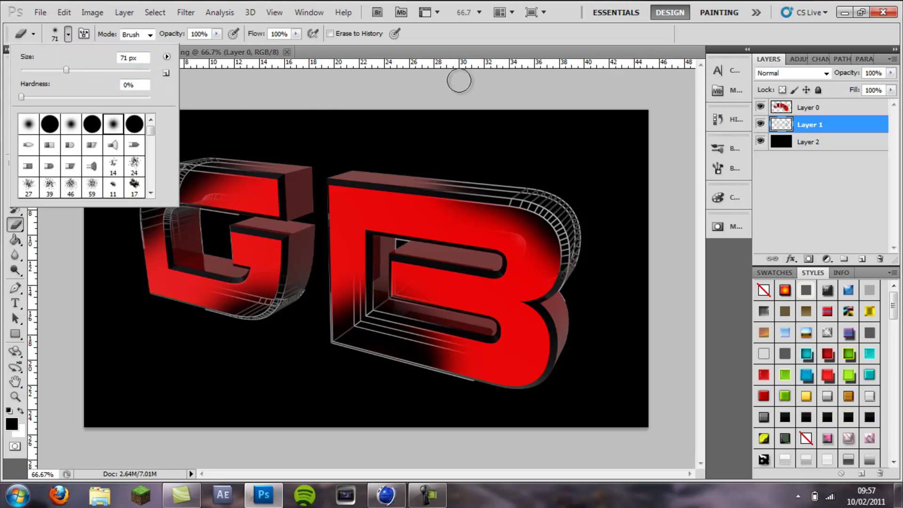
click(484, 294)
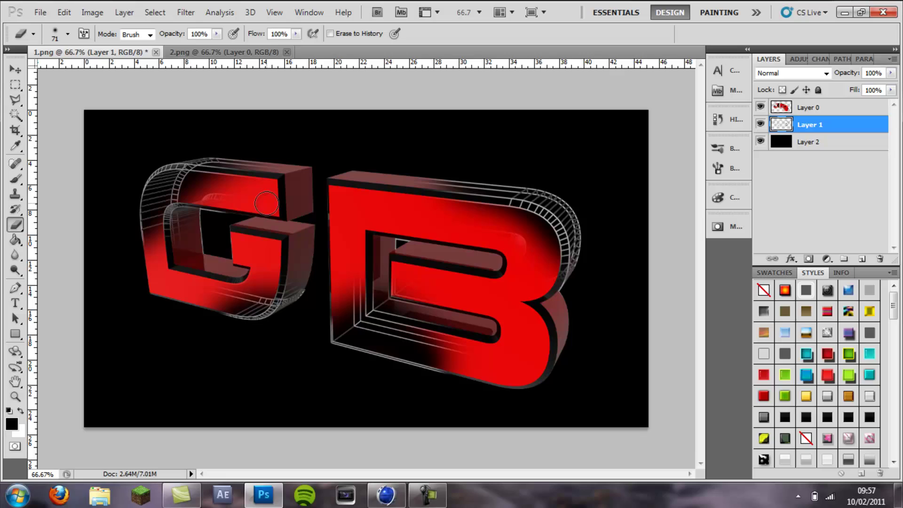
click(16, 69)
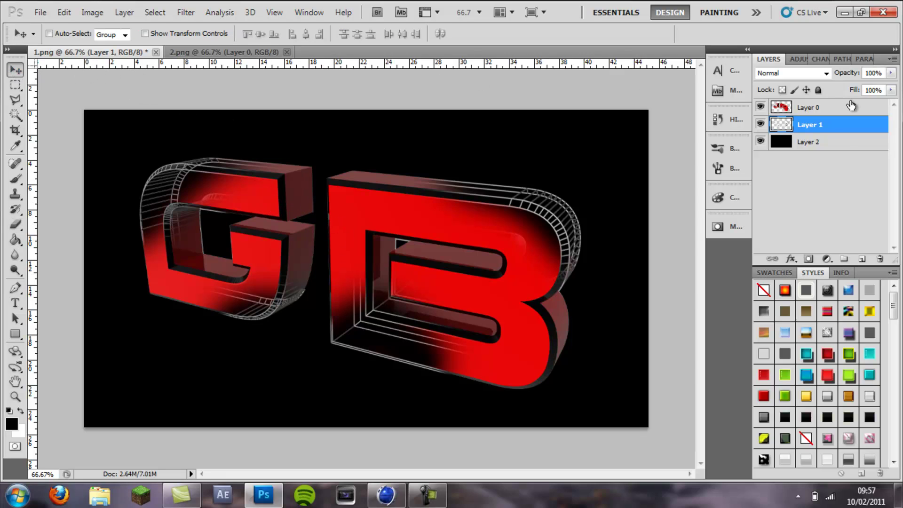
click(822, 110)
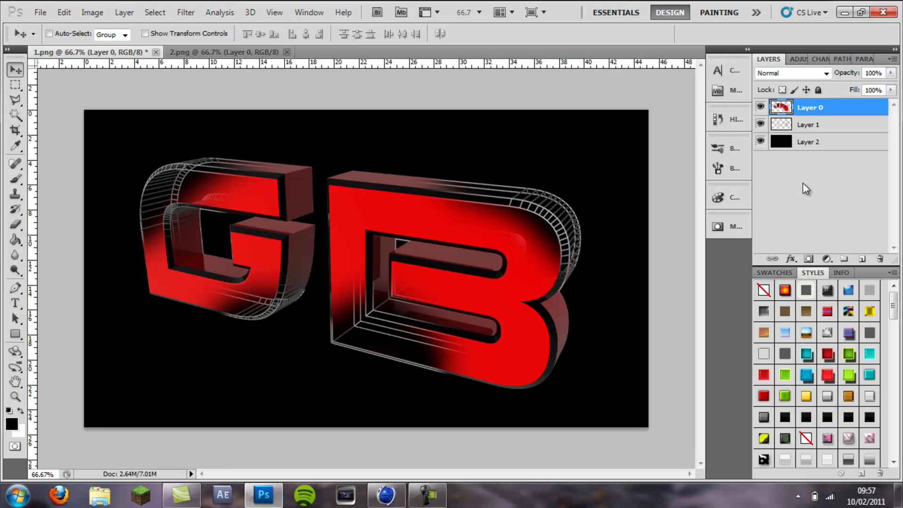
click(833, 144)
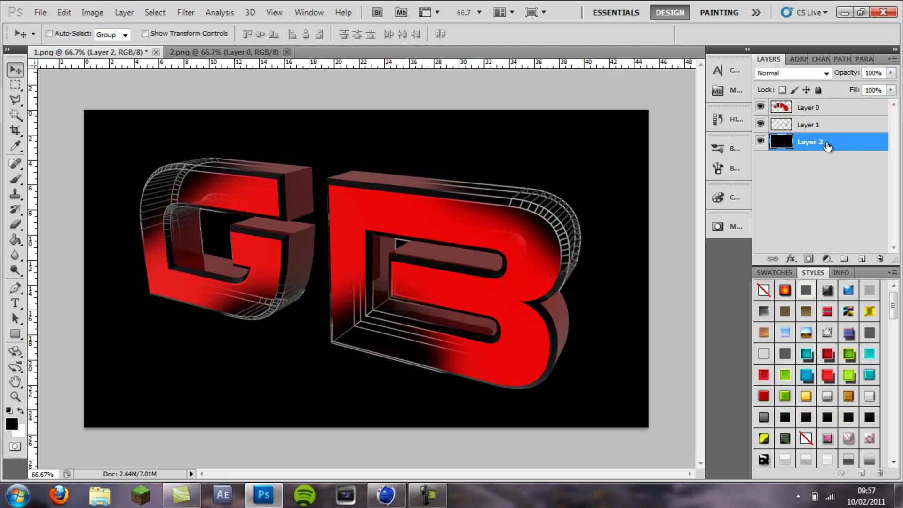
click(846, 176)
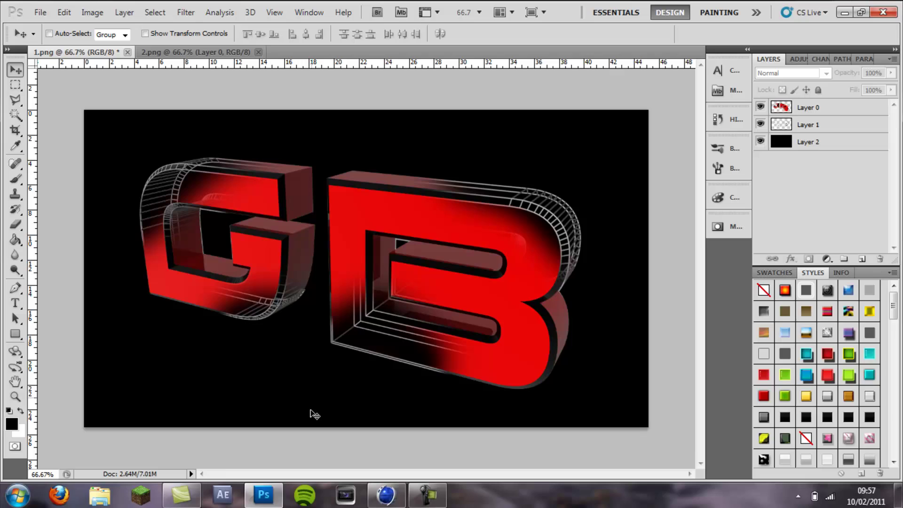
click(416, 493)
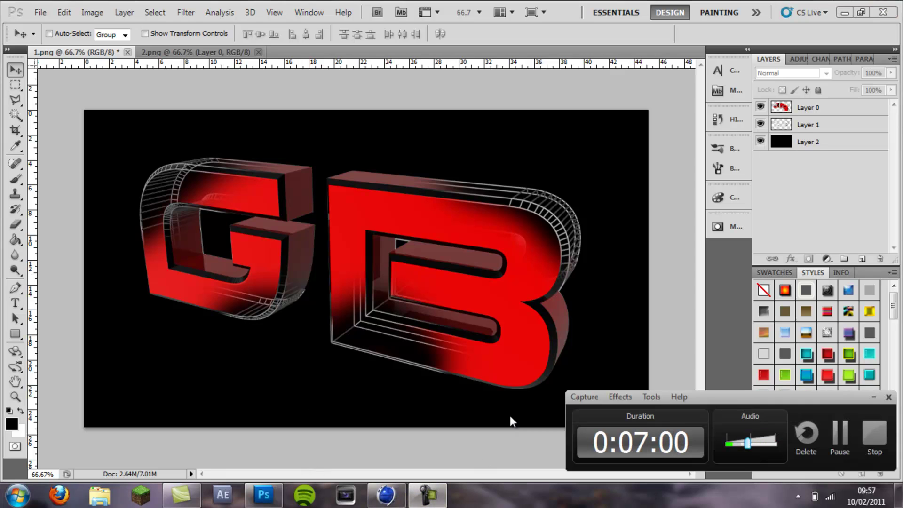